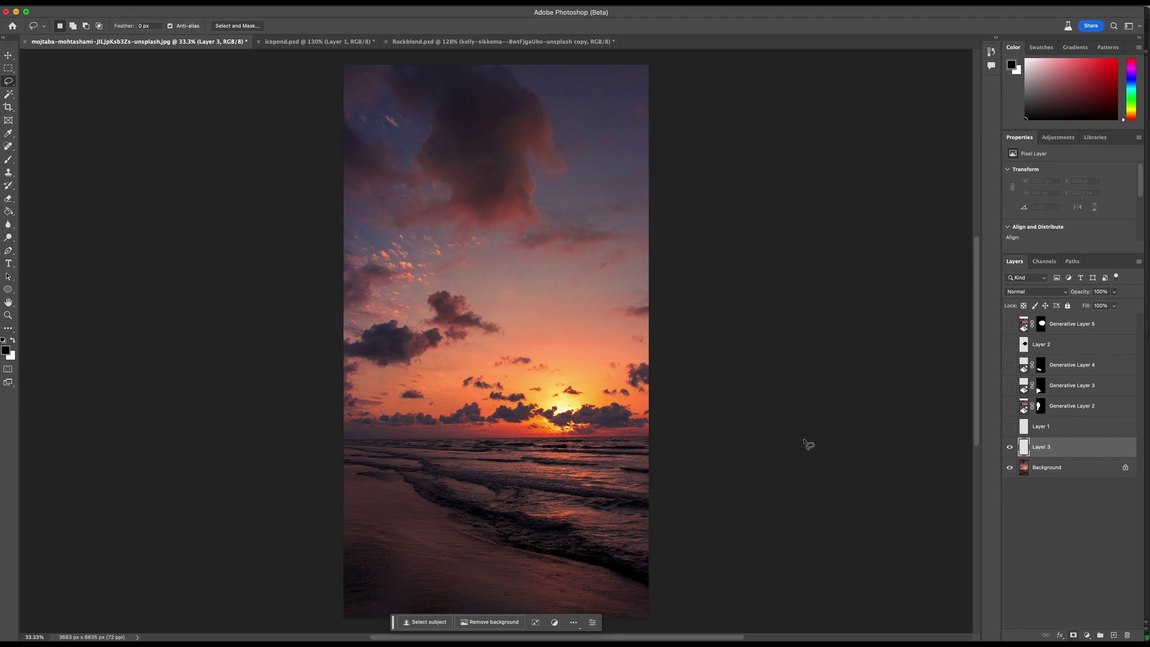
Step: Lasso a patch of lower beach sand and generate 'rocks' into it with Generative Fill
right_click(5, 85)
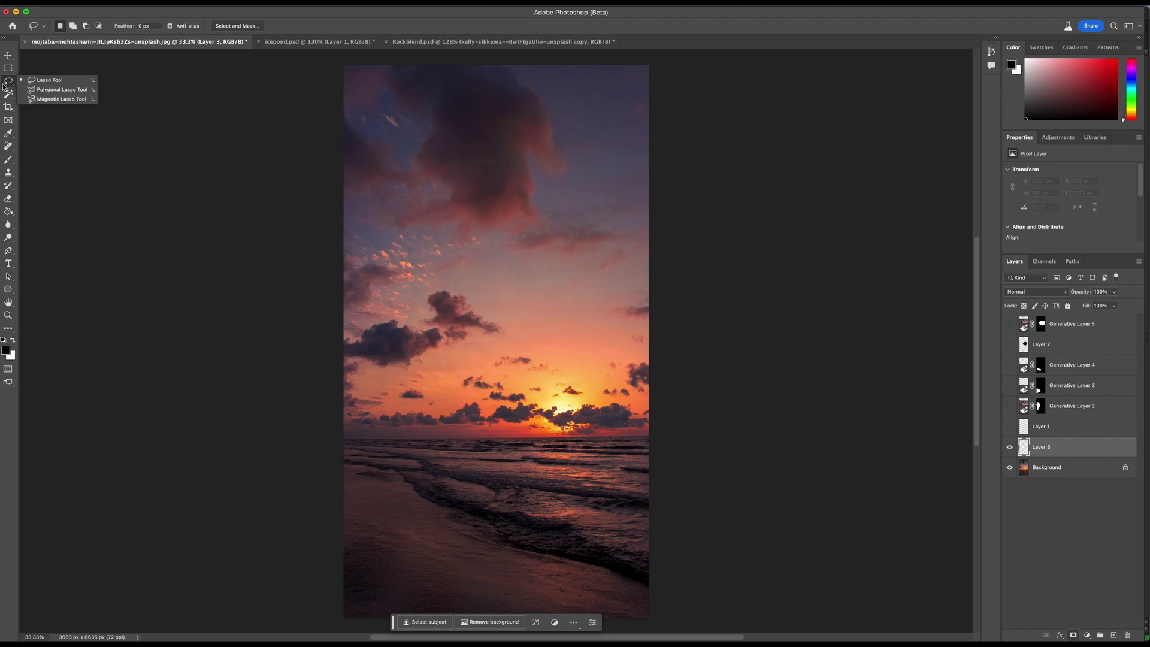
click(46, 82)
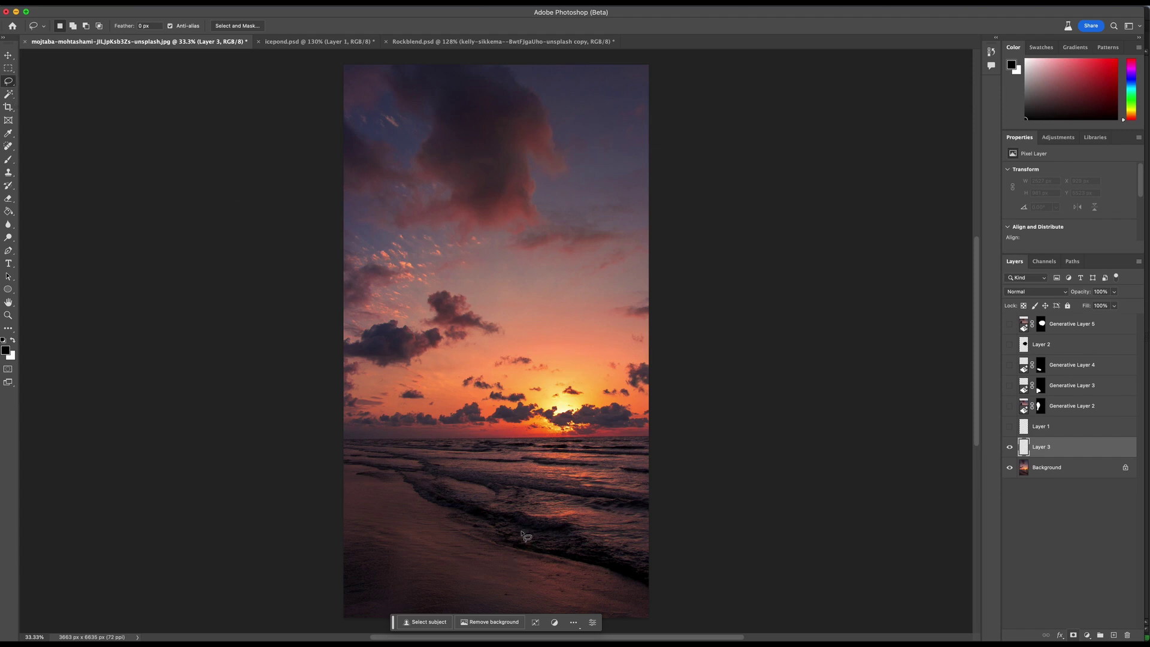
mouse_move(520, 527)
mouse_down()
mouse_move(396, 545)
mouse_move(473, 587)
mouse_move(568, 600)
mouse_up()
drag(569, 546, 570, 546)
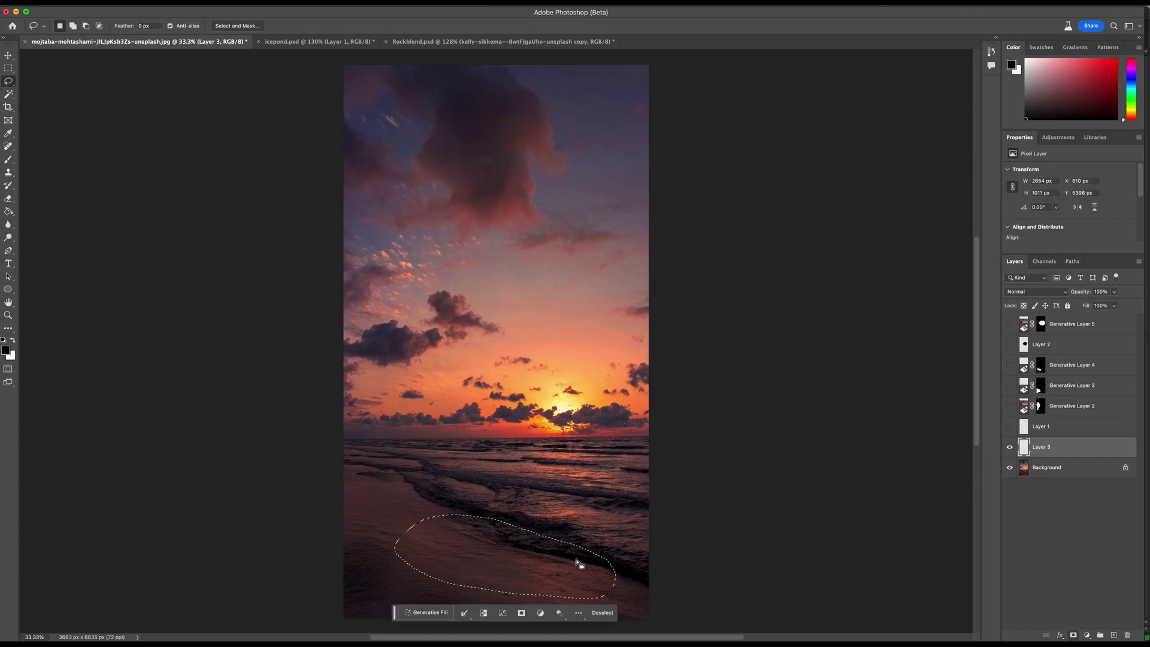
click(431, 613)
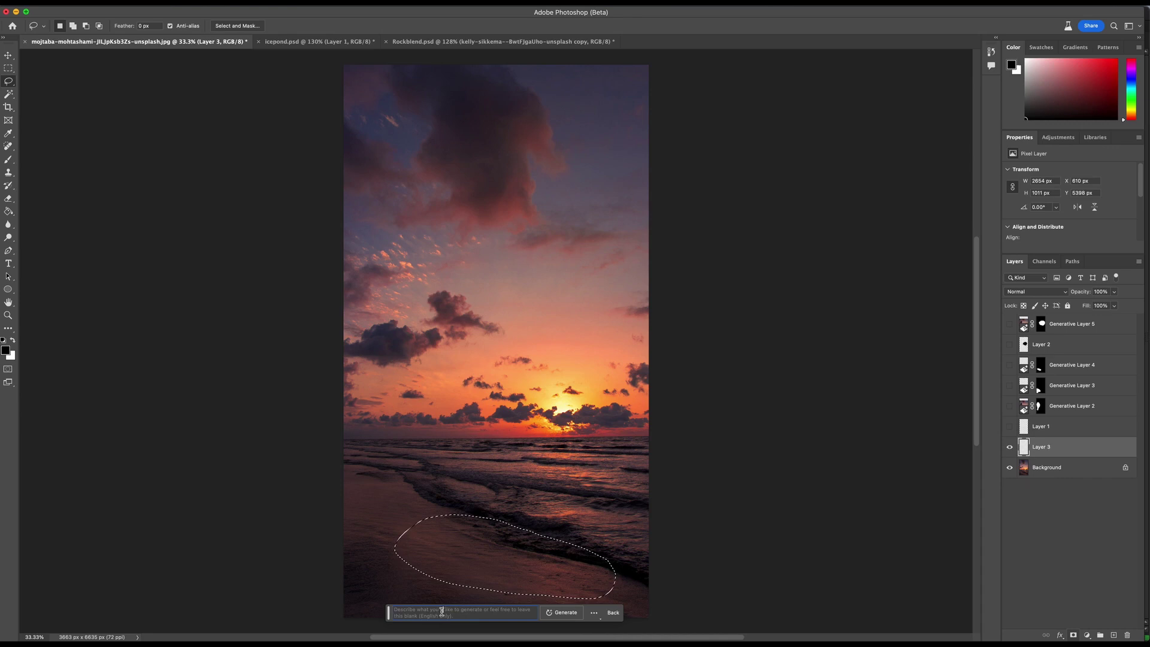
key(Return)
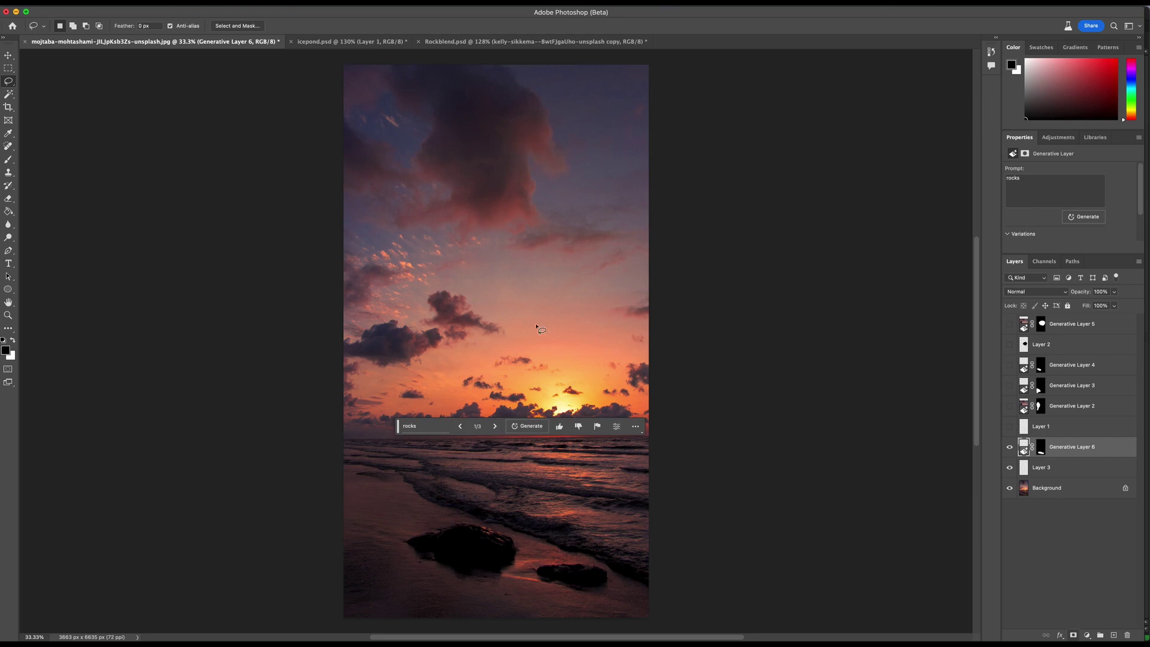
Step: Compare the three rock variations, ending on 3/3 with the single large dark rock
click(493, 429)
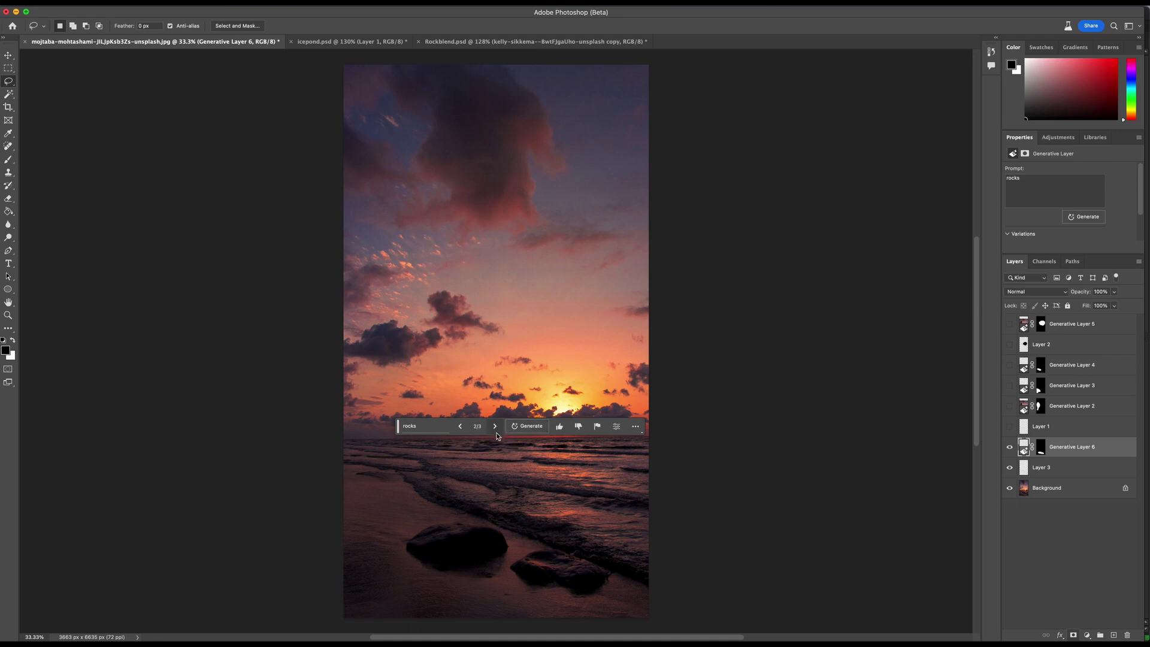
click(495, 429)
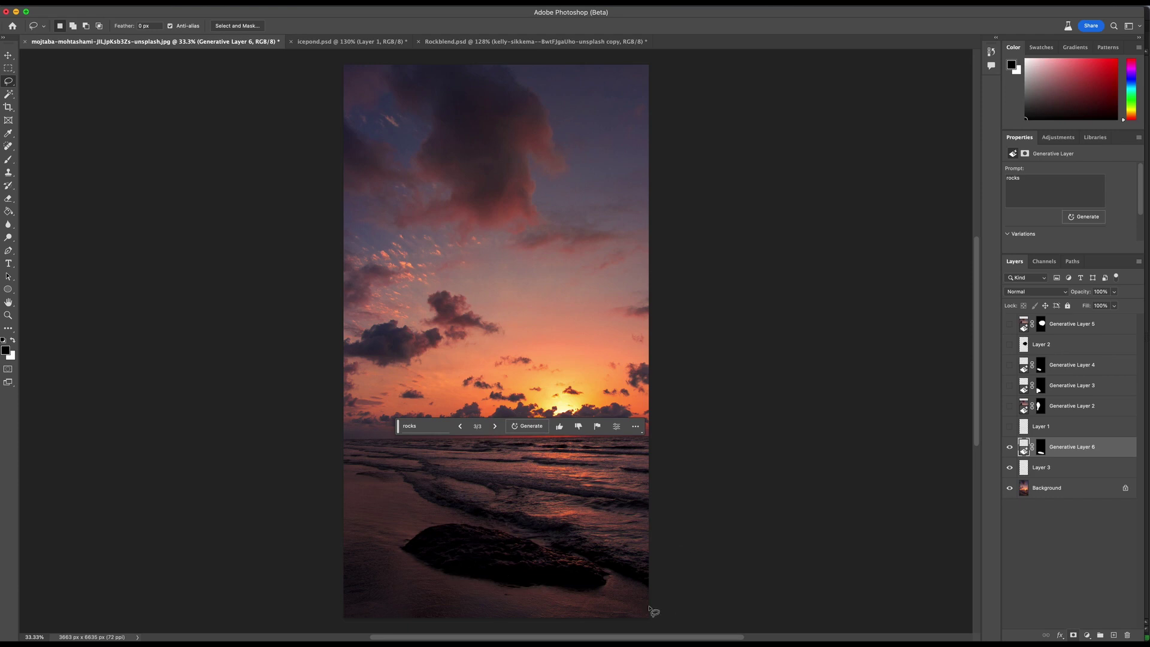
click(461, 427)
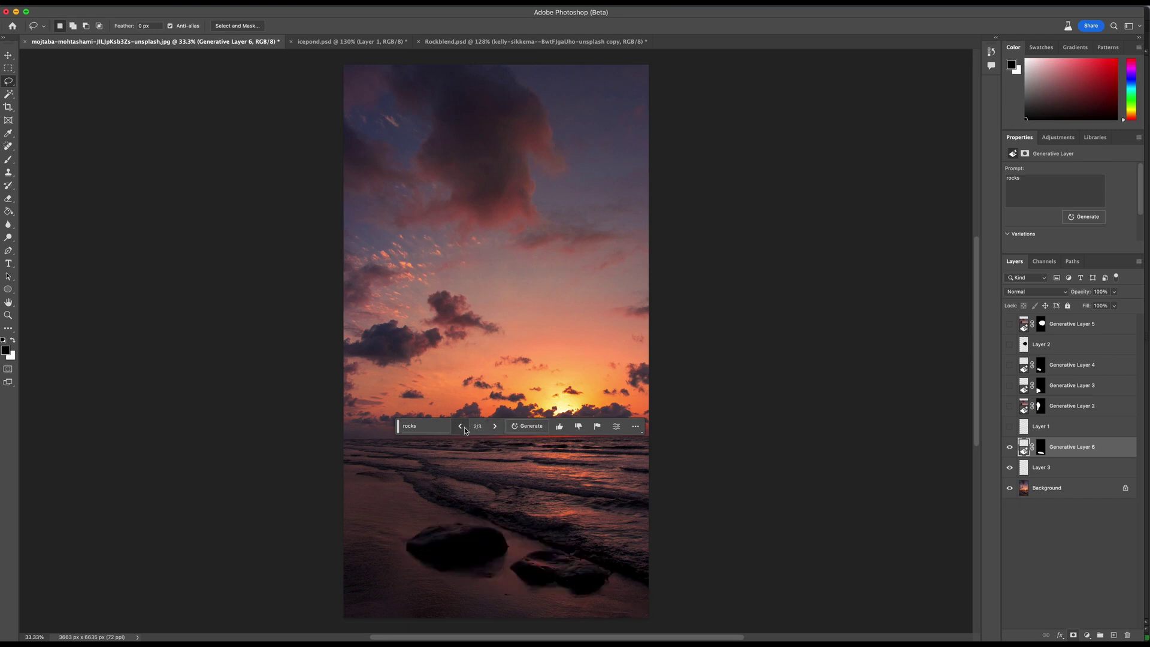
click(495, 428)
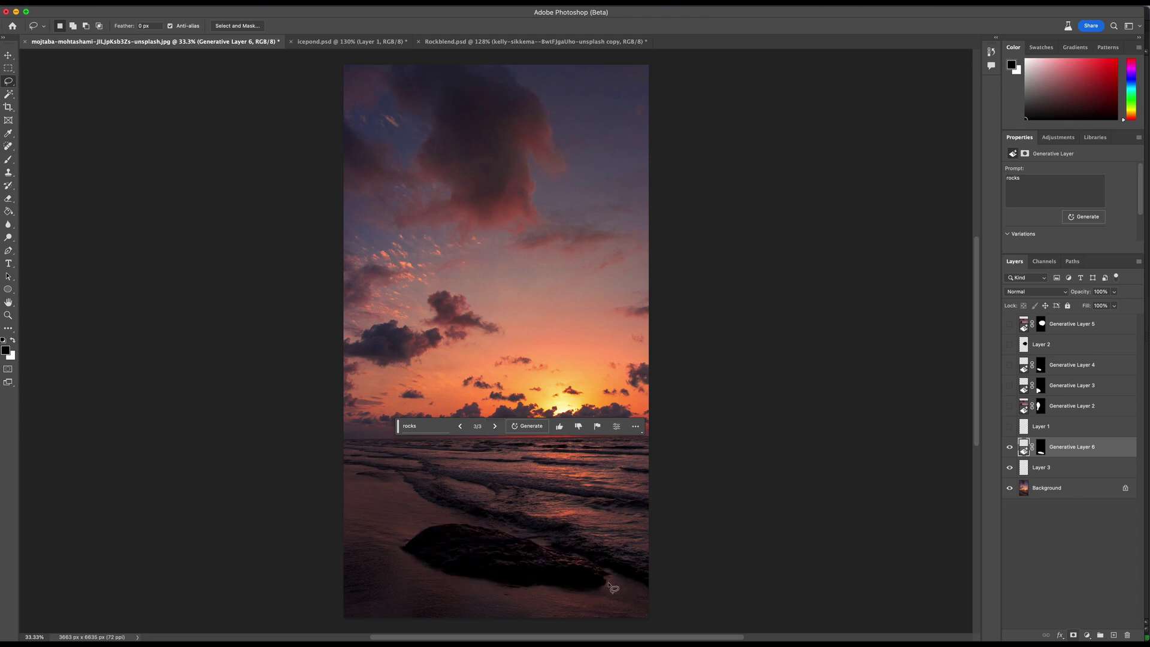
click(461, 427)
click(461, 426)
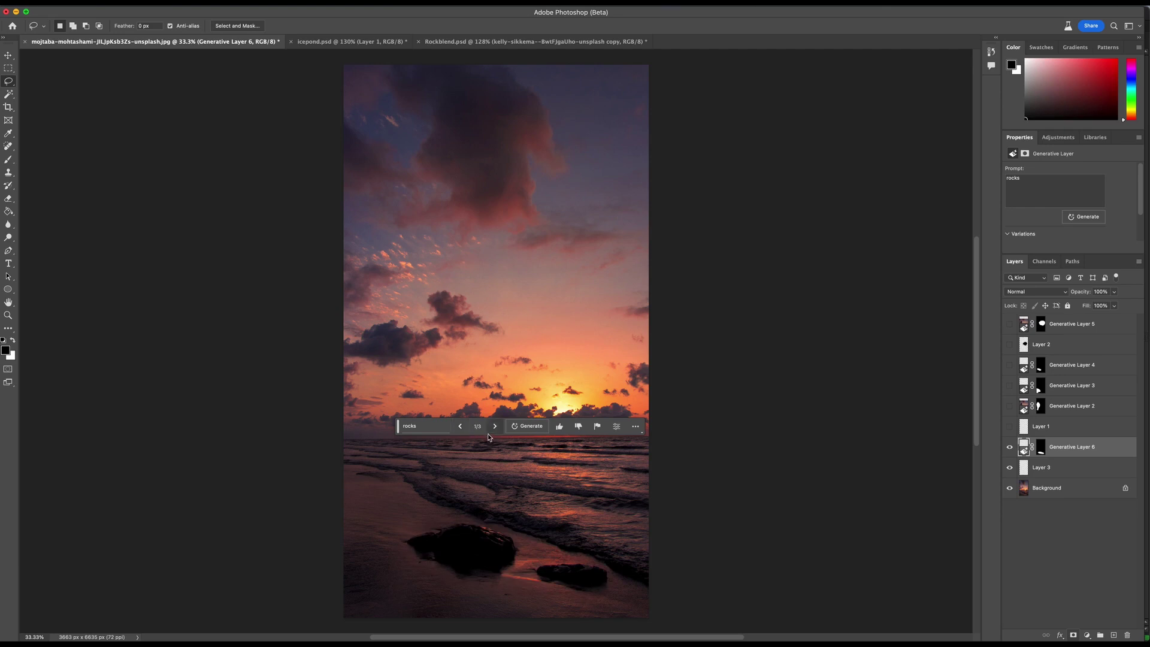
click(495, 427)
click(495, 426)
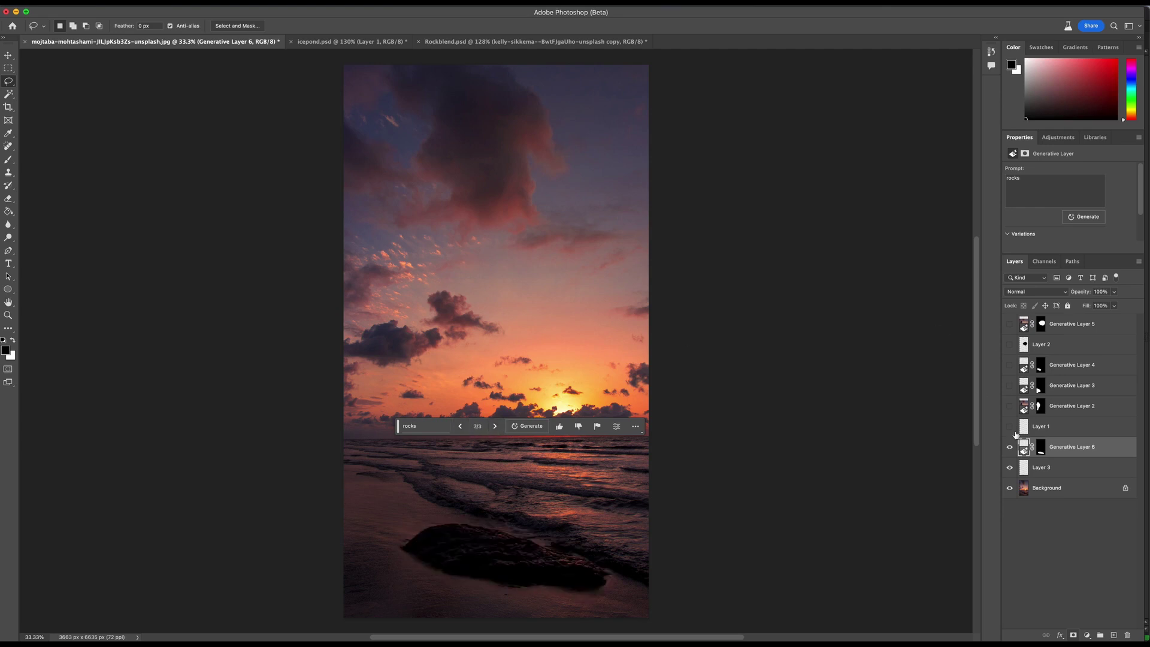
Step: Hide the Generative Layer 6 rock, show the Generative Layer 2 palm, and lasso sand at its base
click(1010, 447)
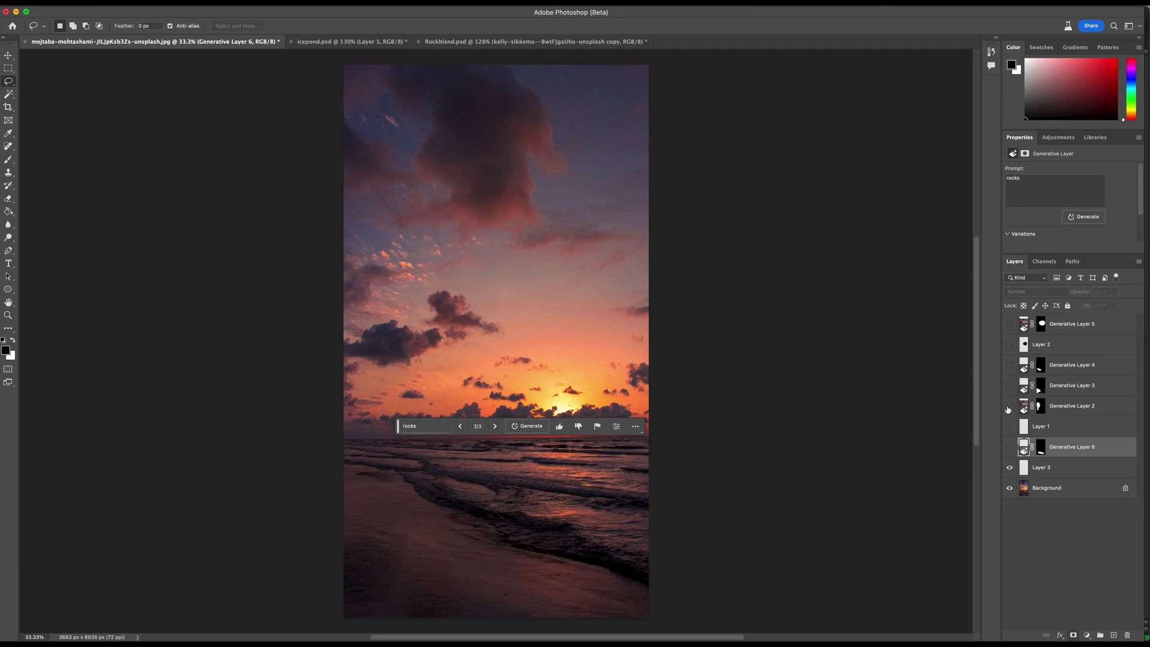
click(1010, 406)
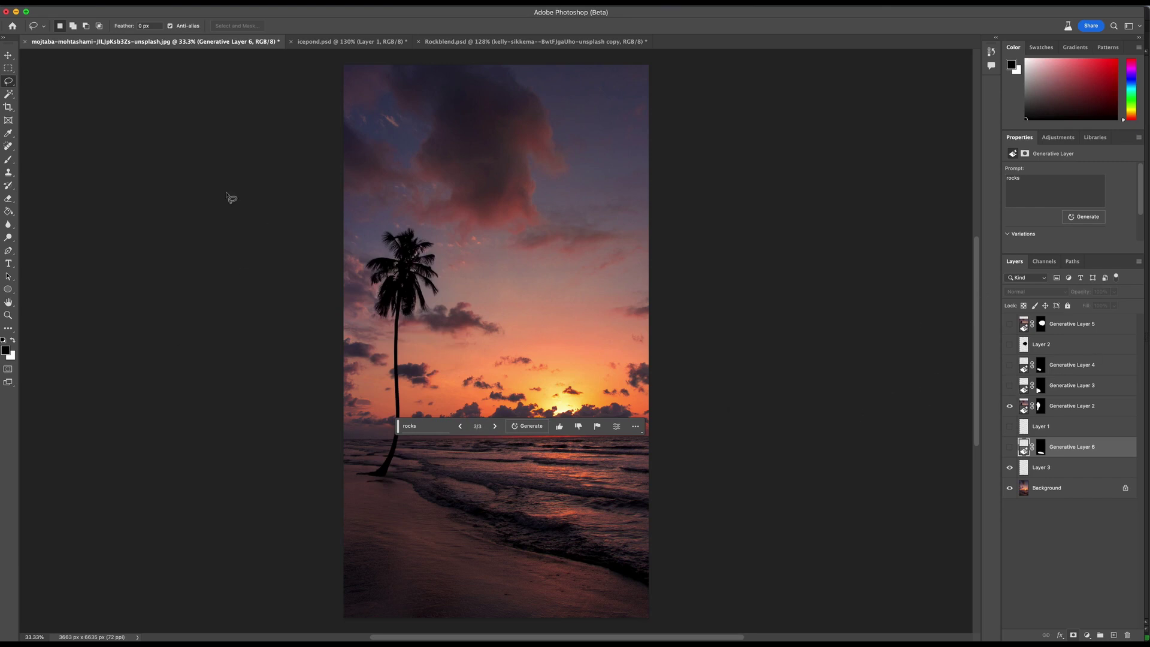
drag(397, 427, 714, 321)
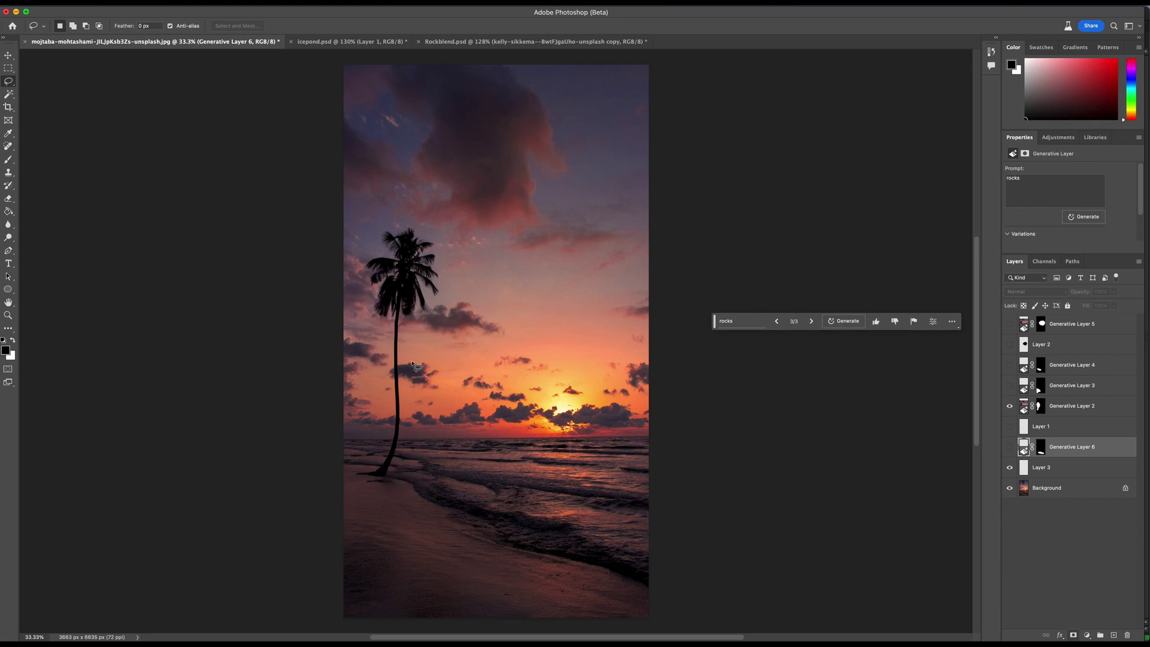
click(365, 462)
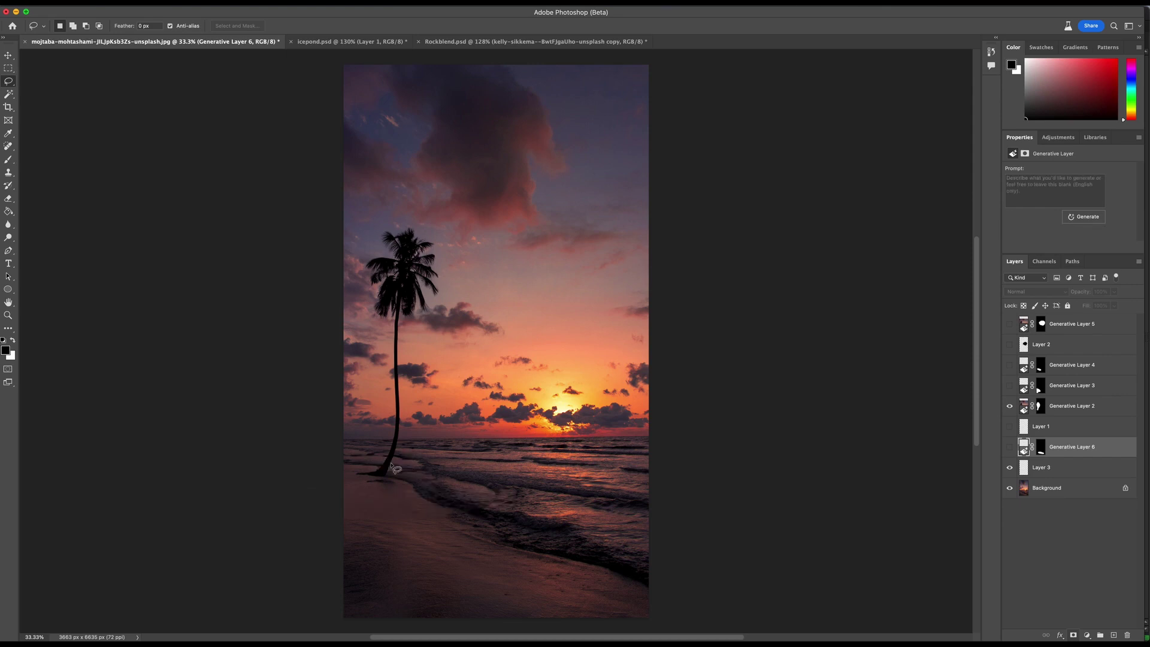
mouse_move(358, 457)
mouse_down()
mouse_move(463, 494)
mouse_move(447, 523)
mouse_up()
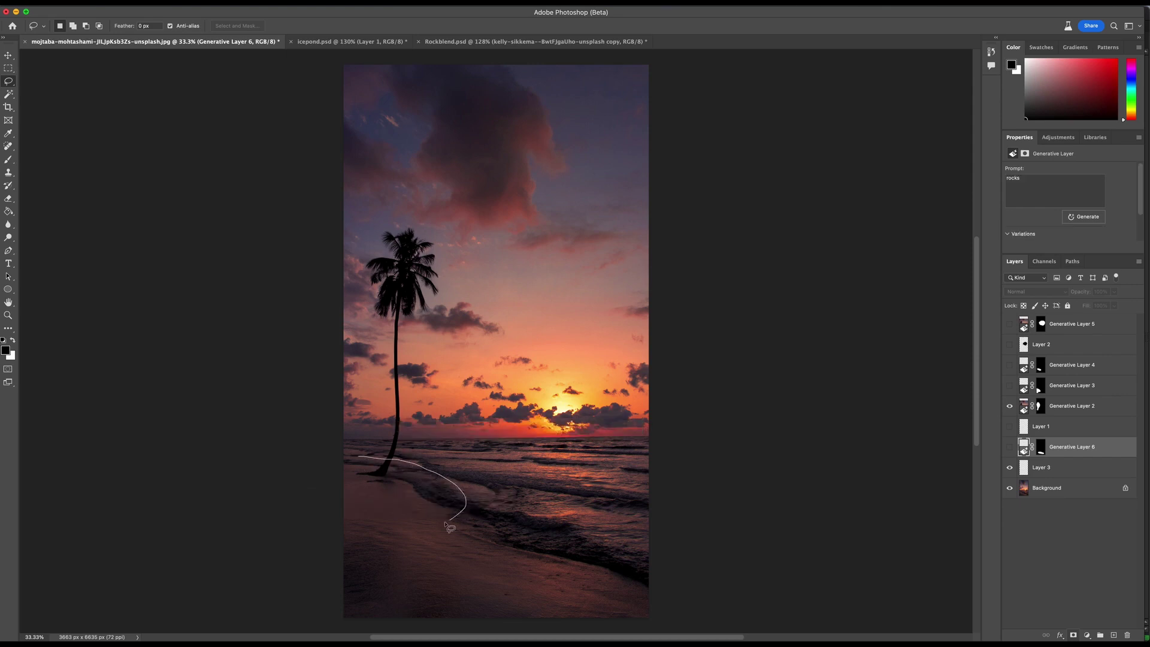
drag(321, 500, 322, 500)
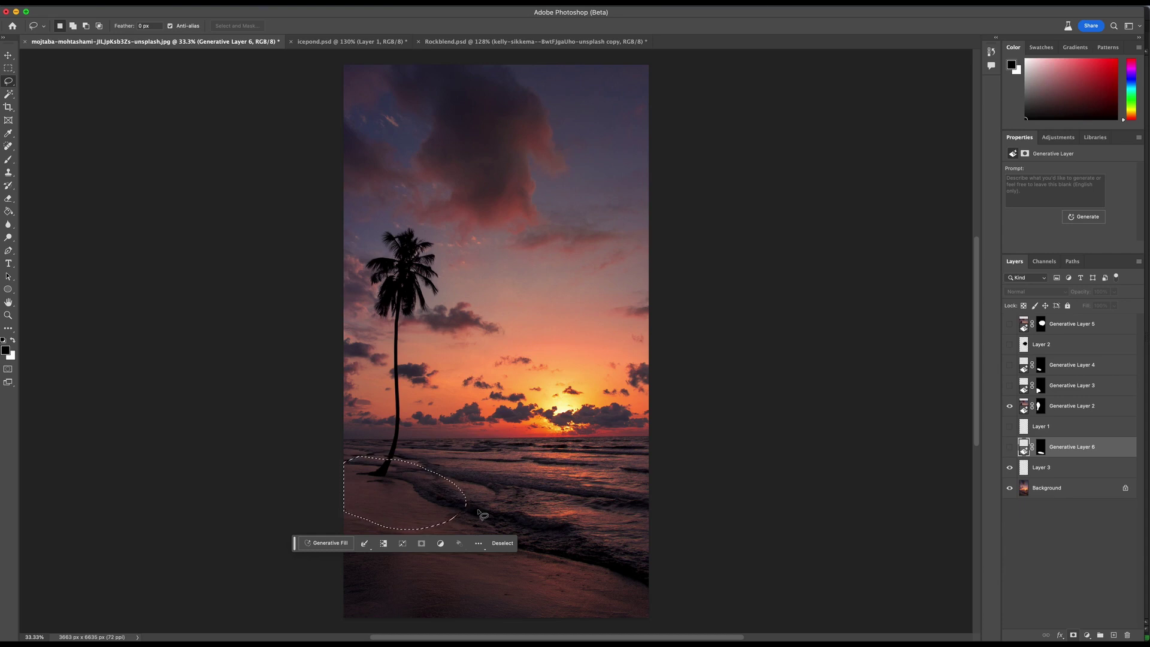
Step: Deselect, move the taskbar aside, and show the Generative Layer 3 rocks at the palm's base
key(ctrl+d)
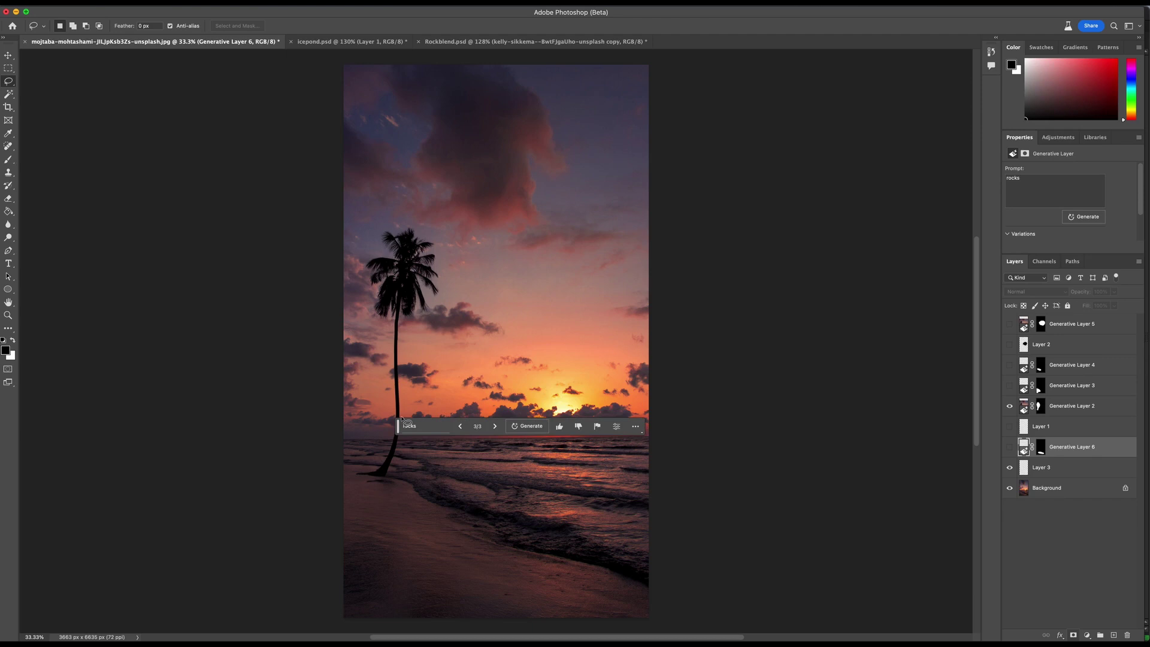
drag(398, 428, 715, 381)
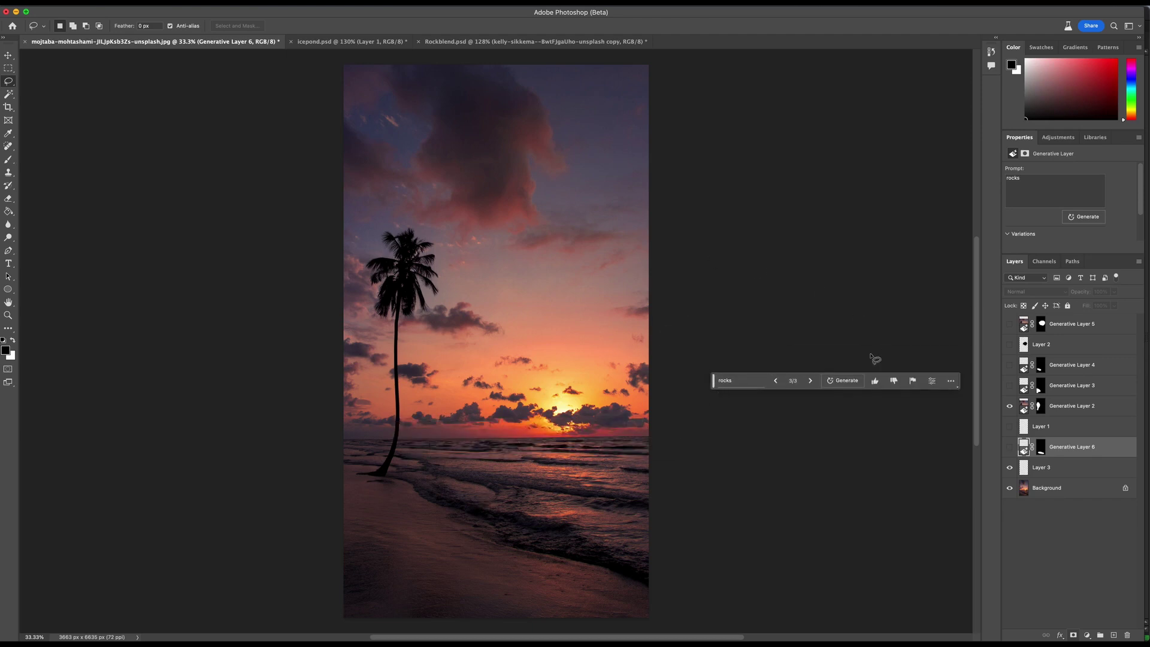
mouse_move(361, 459)
mouse_down()
mouse_move(668, 504)
mouse_move(617, 587)
mouse_move(349, 606)
mouse_up()
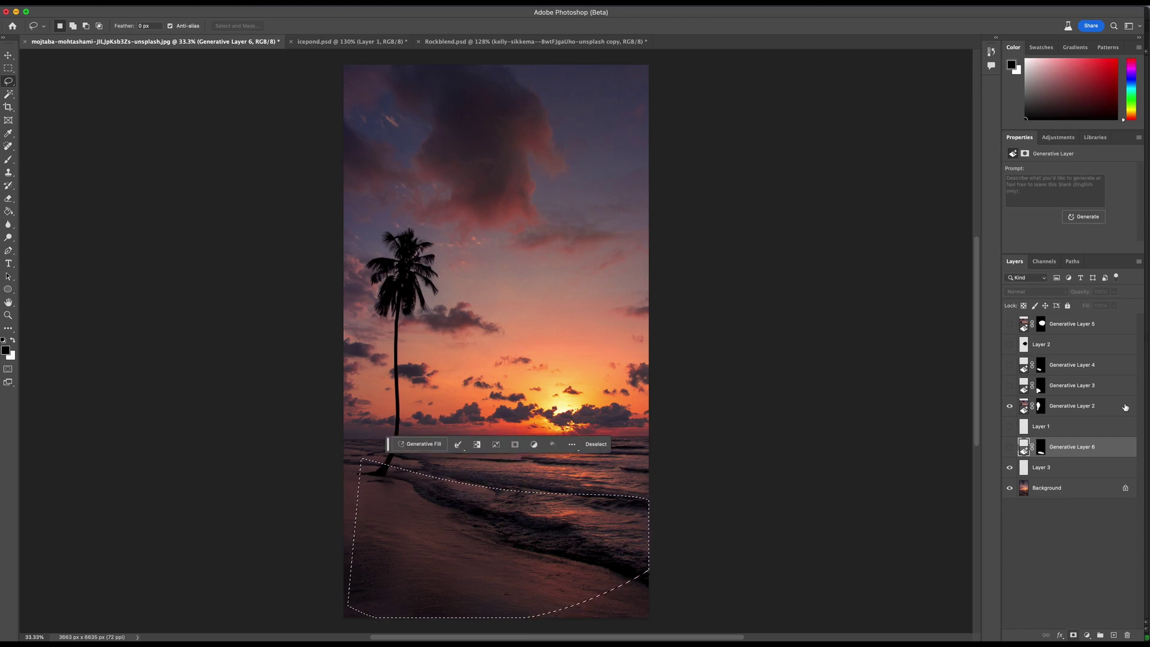
click(1009, 386)
click(390, 469)
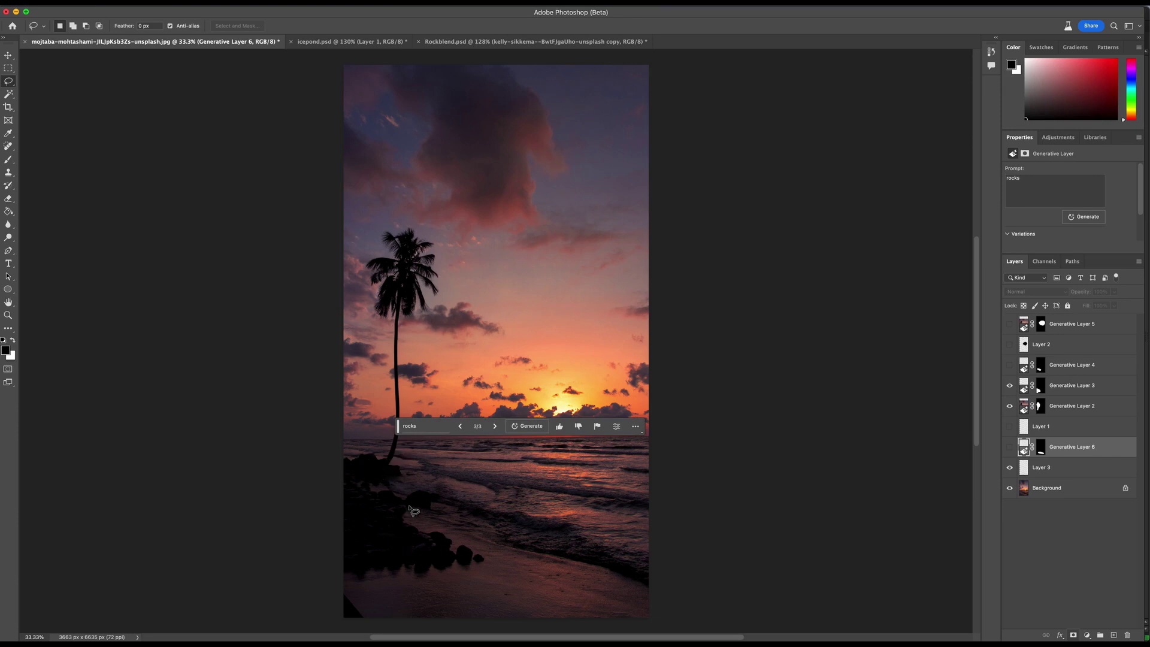
Step: Make a trial lasso around the shore rocks, then show Generative Layer 4's rocks
mouse_move(430, 483)
mouse_down()
mouse_move(370, 493)
mouse_move(359, 512)
mouse_move(425, 556)
mouse_move(514, 558)
mouse_move(517, 521)
mouse_move(450, 490)
mouse_up()
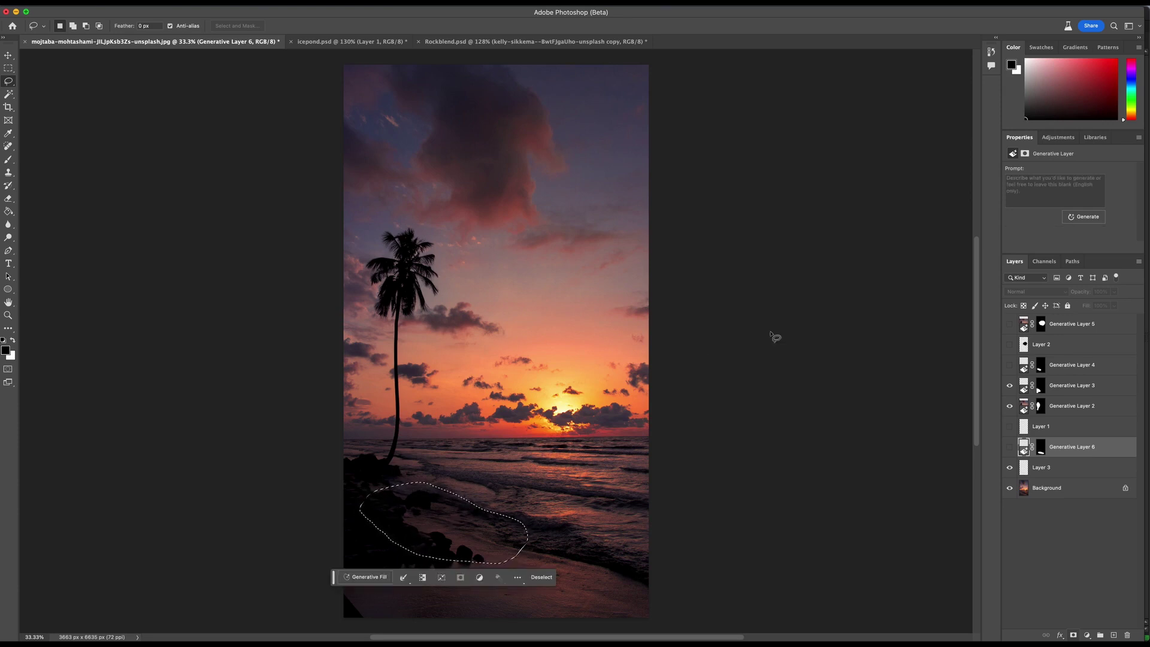
key(super+d)
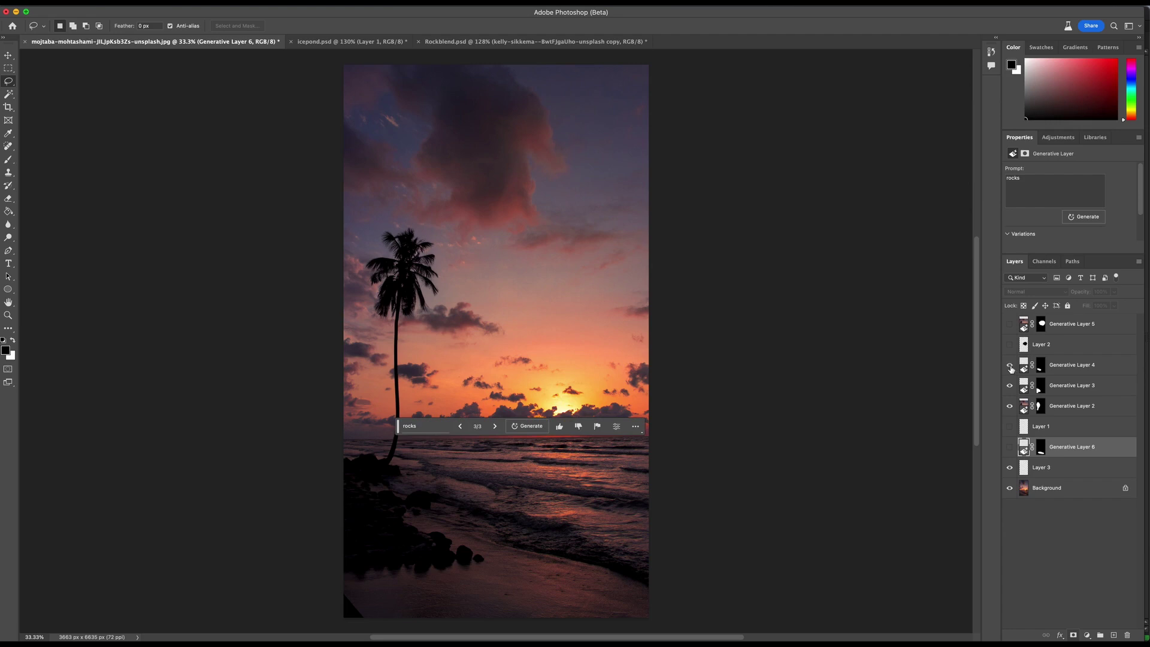
click(1010, 366)
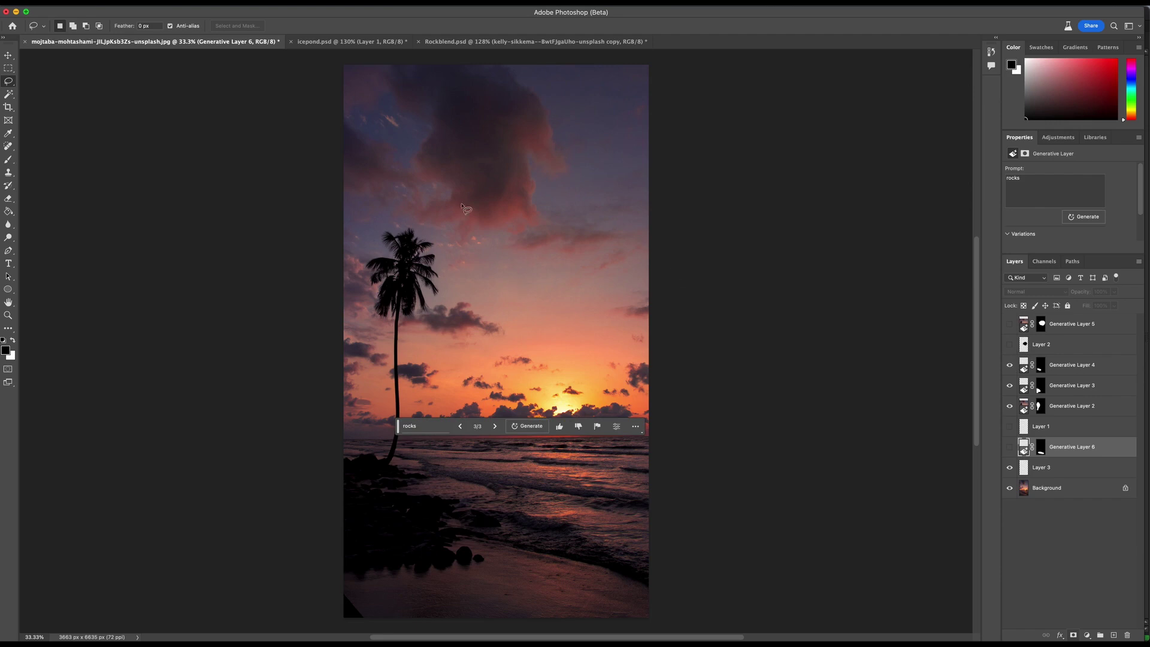
Step: Make demonstration lasso selections around the rocks at lower left
mouse_move(451, 511)
mouse_down()
mouse_move(440, 539)
mouse_move(515, 527)
mouse_move(455, 542)
mouse_up()
click(613, 487)
mouse_move(452, 473)
mouse_down()
mouse_move(398, 505)
mouse_move(482, 498)
mouse_move(453, 472)
mouse_up()
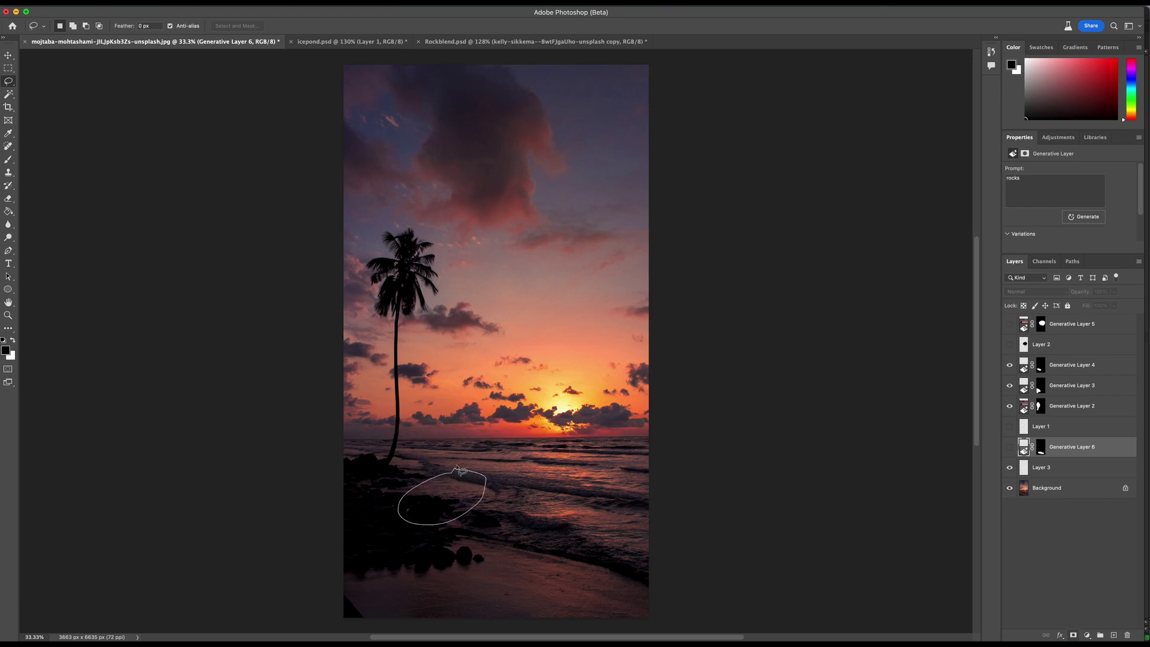
mouse_move(568, 394)
mouse_down()
mouse_move(536, 450)
mouse_move(569, 392)
mouse_up()
mouse_move(472, 362)
mouse_down()
mouse_move(436, 366)
mouse_move(499, 383)
mouse_up()
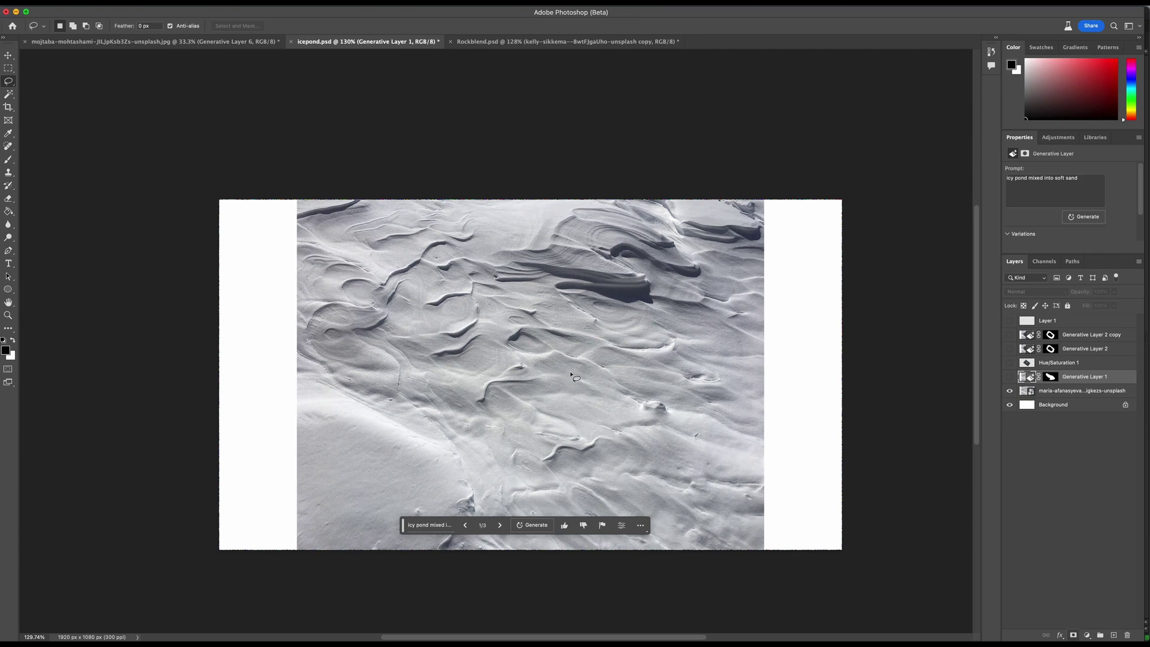
mouse_move(555, 329)
mouse_down()
mouse_move(522, 282)
mouse_move(531, 459)
mouse_move(665, 346)
mouse_move(541, 340)
mouse_up()
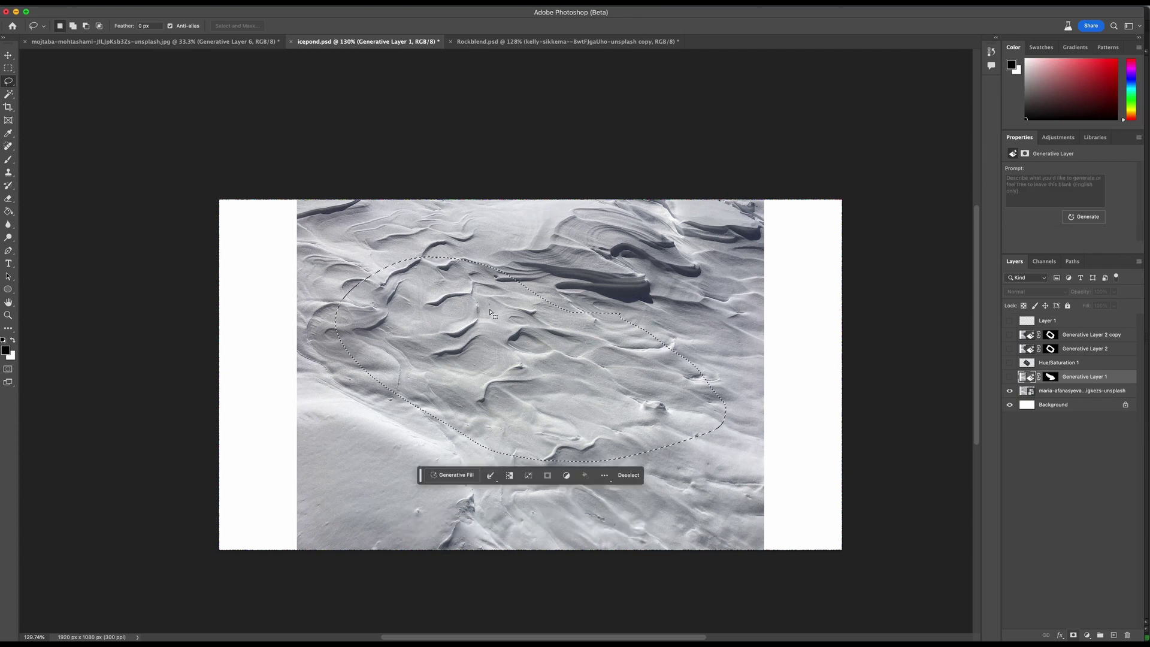
key(super+d)
click(1010, 377)
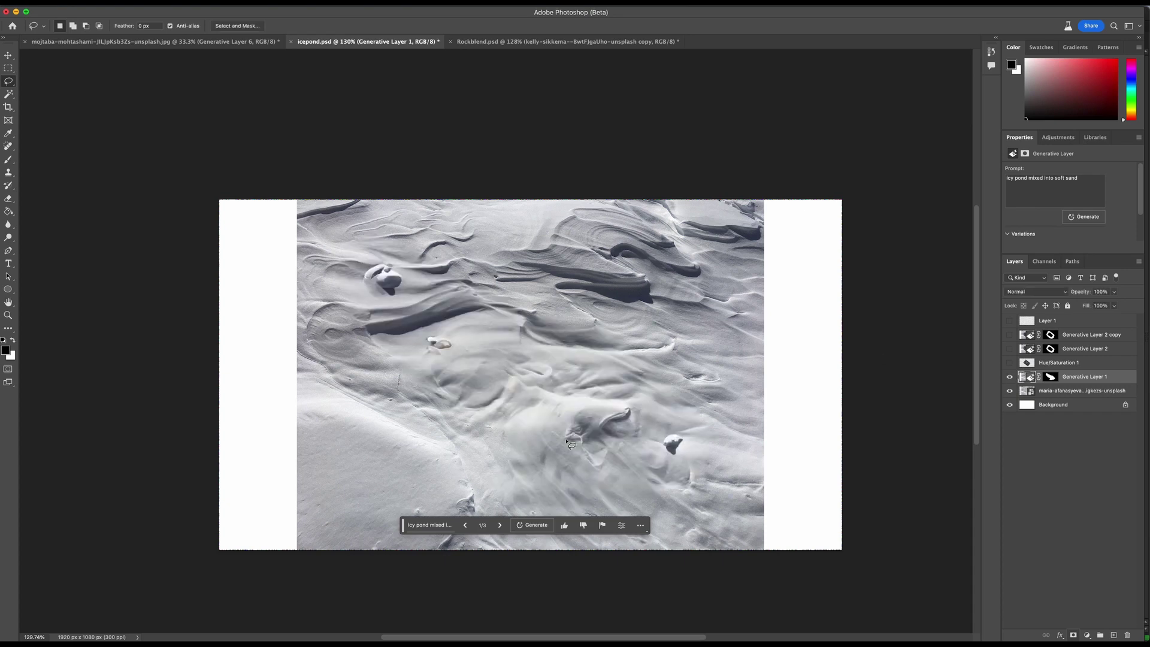
click(500, 525)
click(500, 525)
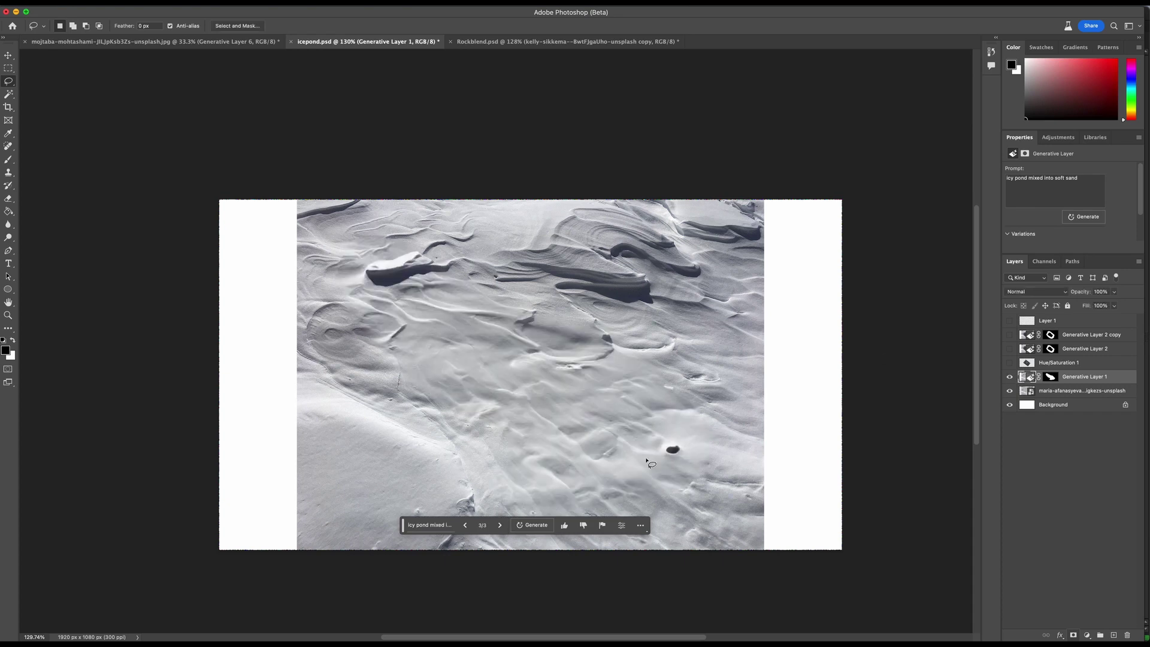
click(466, 525)
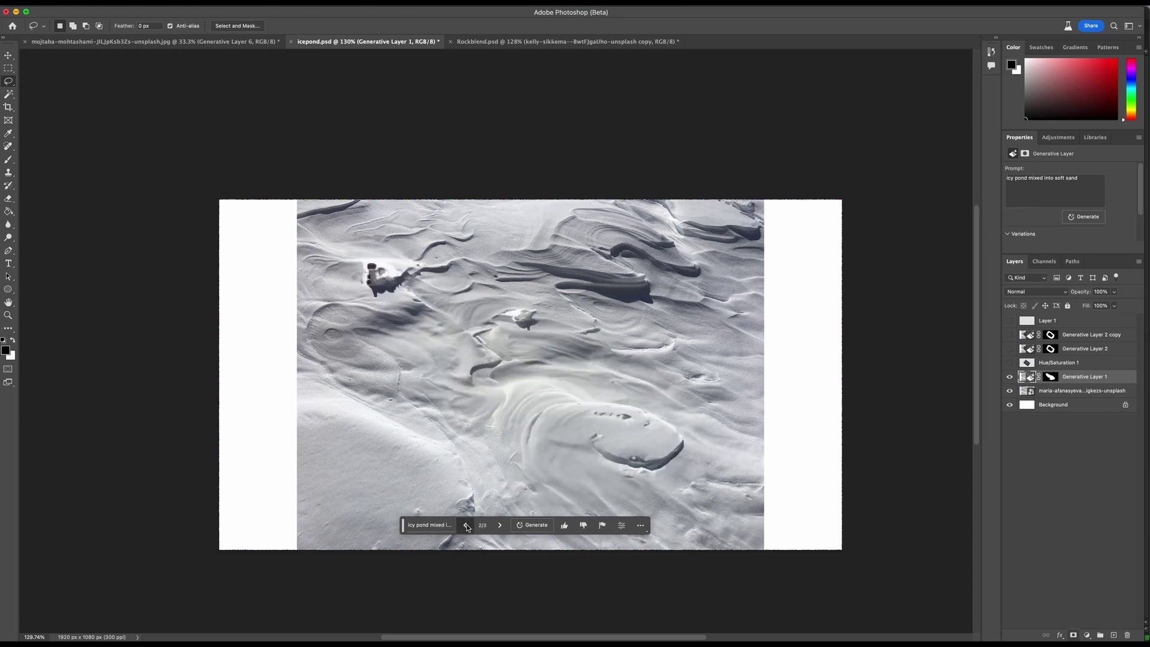
click(465, 525)
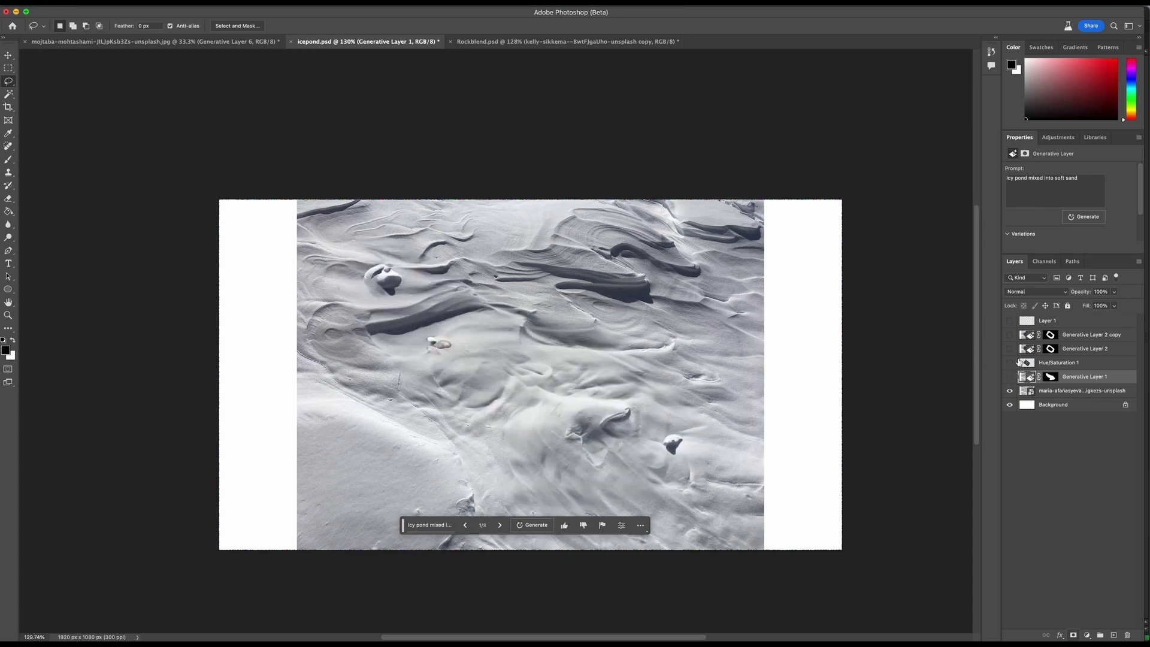
Step: Hide Generative Layer 1, show Hue/Saturation 1's icy rectangle, and trial-lasso around the ice
click(1012, 369)
click(1010, 364)
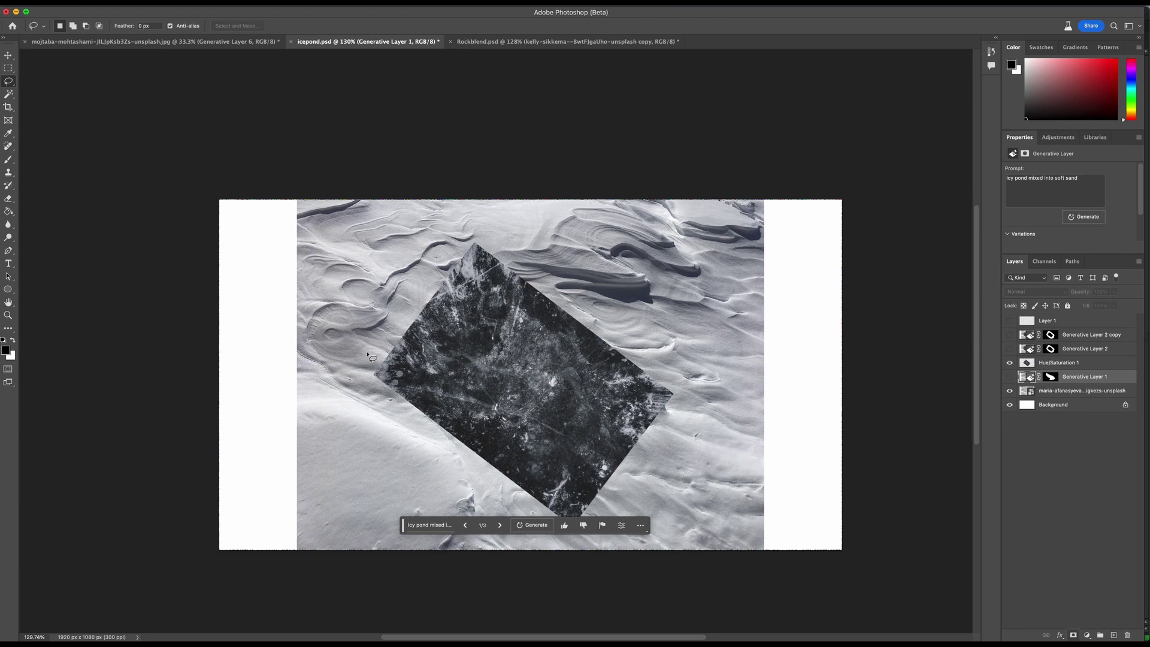
mouse_move(370, 357)
mouse_down()
mouse_move(366, 406)
mouse_move(410, 383)
mouse_move(425, 347)
mouse_move(477, 299)
mouse_move(540, 312)
mouse_move(629, 406)
mouse_move(602, 468)
mouse_up()
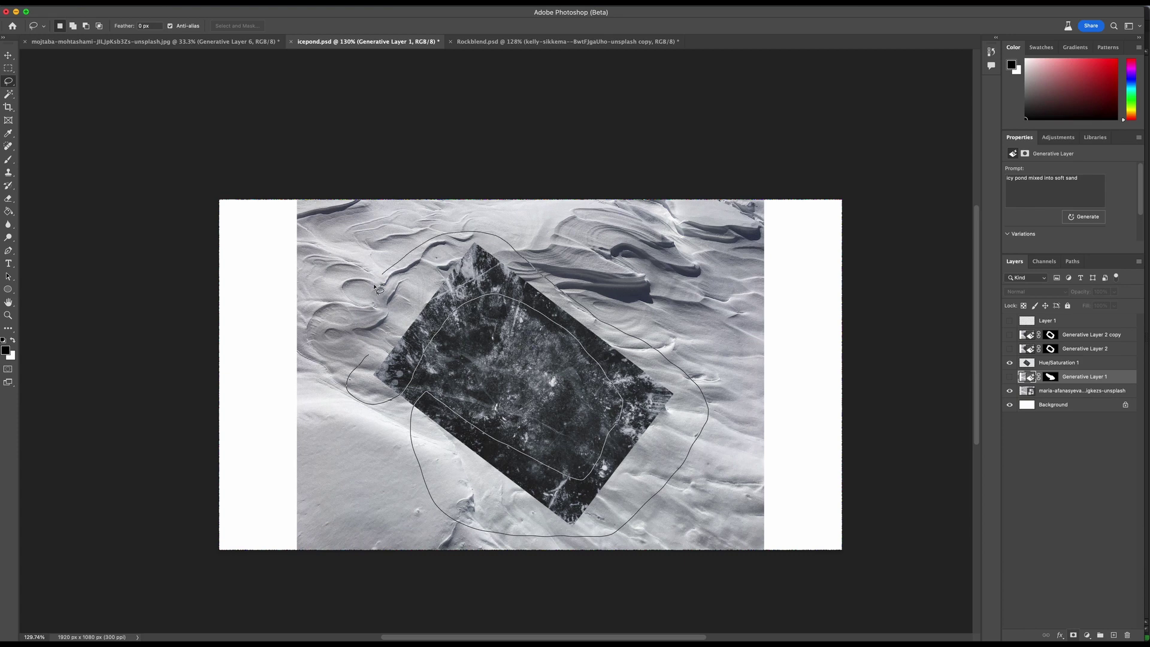
drag(355, 342, 357, 345)
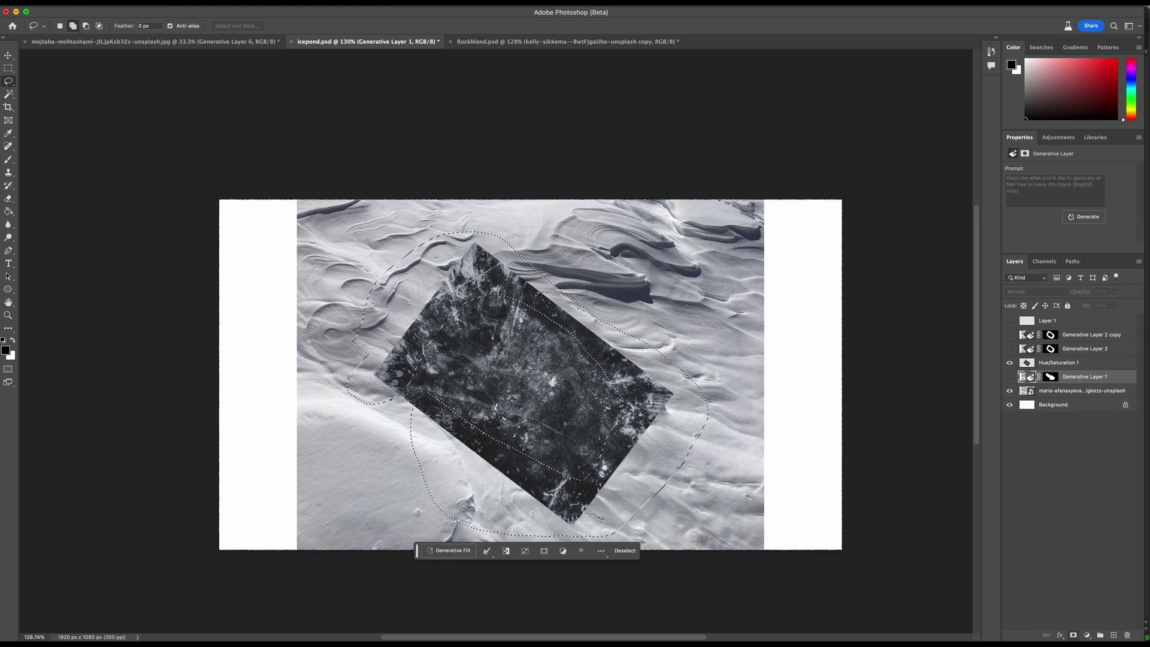
mouse_move(430, 405)
mouse_down()
mouse_move(392, 374)
mouse_move(377, 391)
mouse_move(403, 426)
mouse_move(435, 438)
mouse_move(438, 420)
mouse_move(461, 414)
mouse_up()
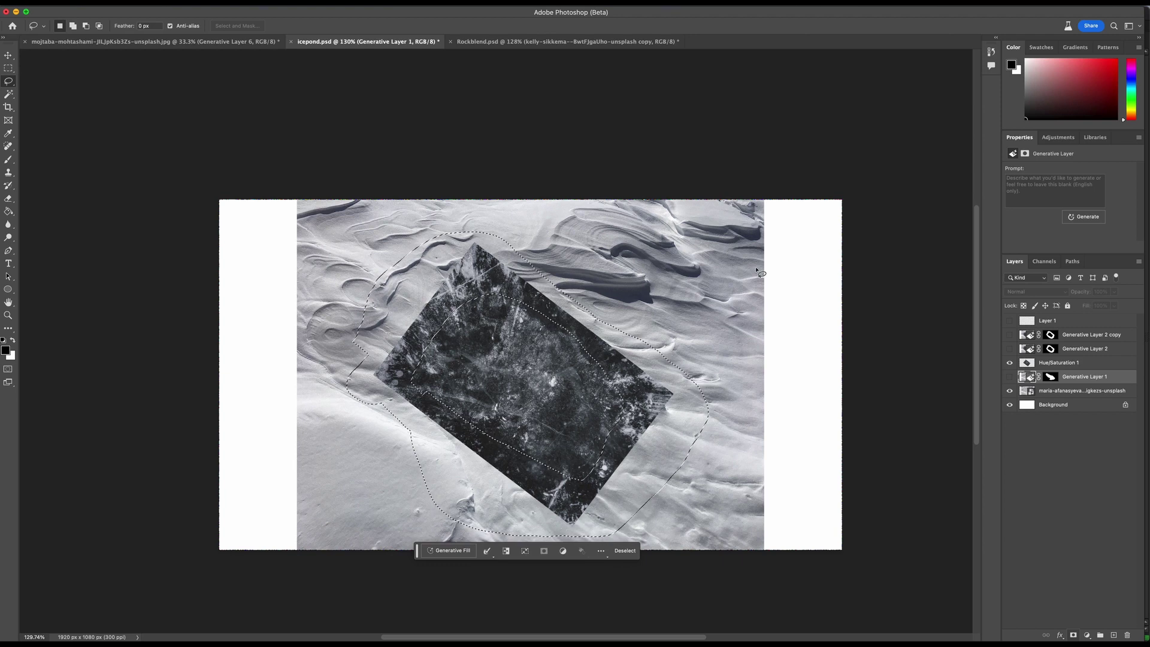
click(882, 355)
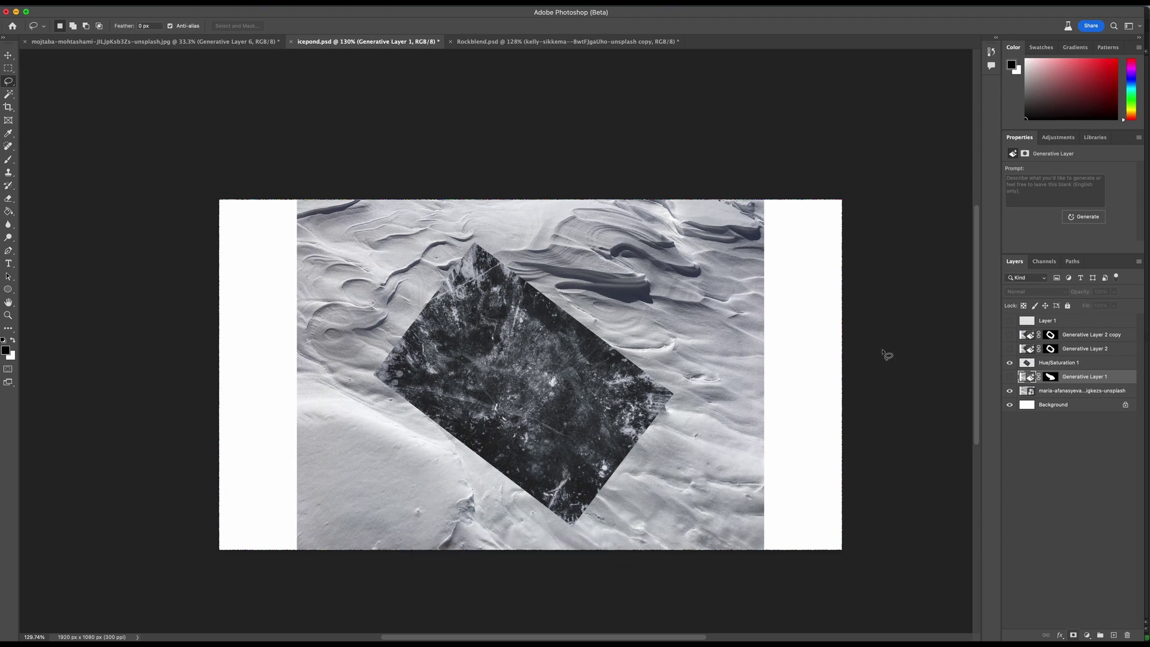
Step: Show Generative Layer 2 and step through its pond variations, ending on the irregular second one
click(1011, 349)
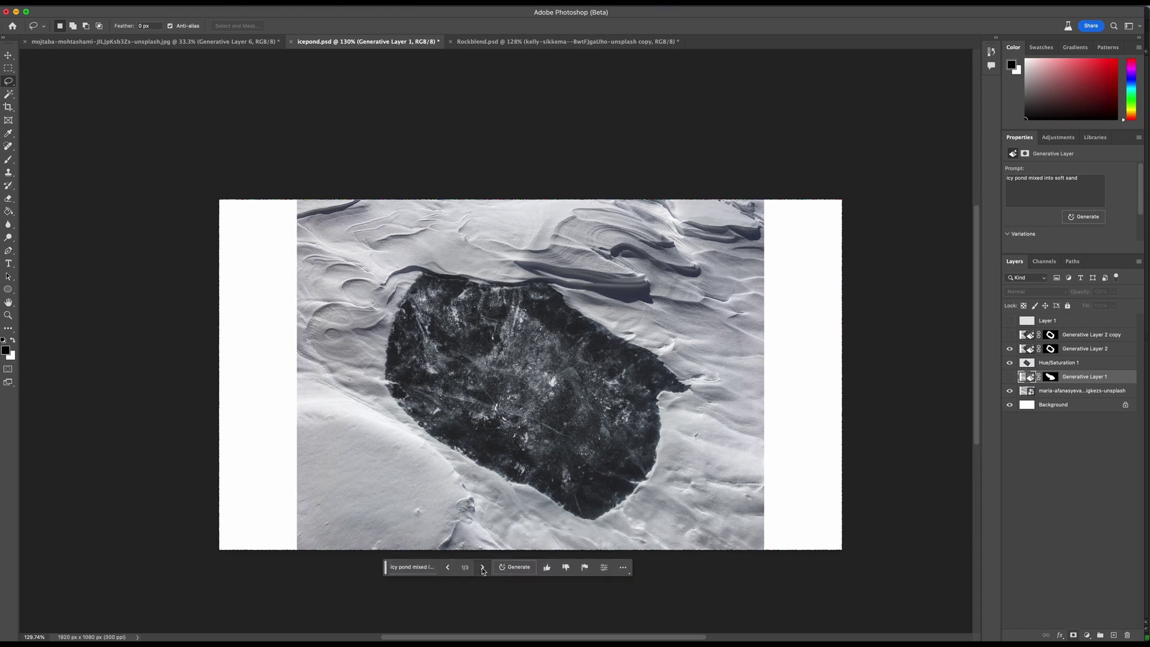
click(1027, 353)
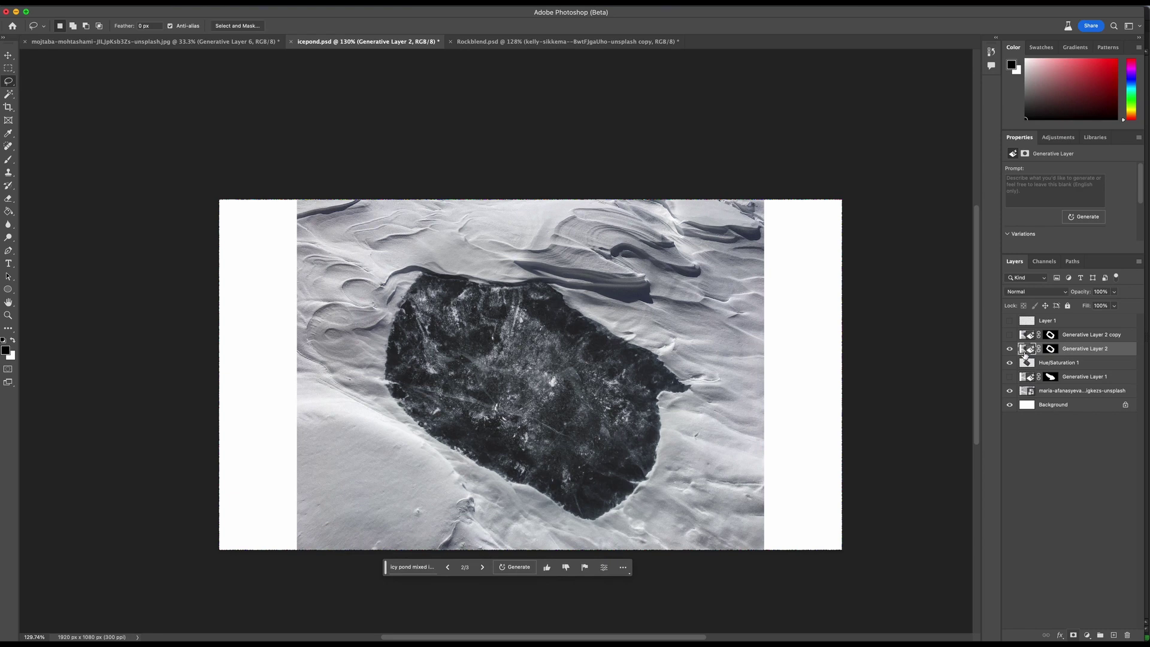
click(480, 568)
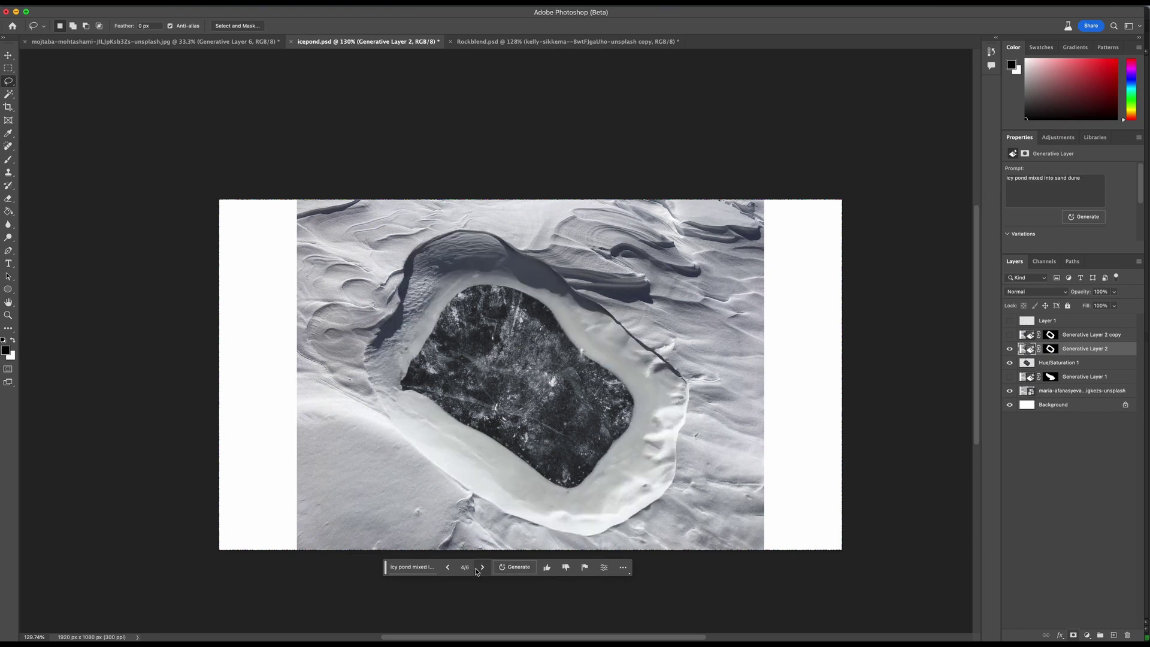
click(448, 566)
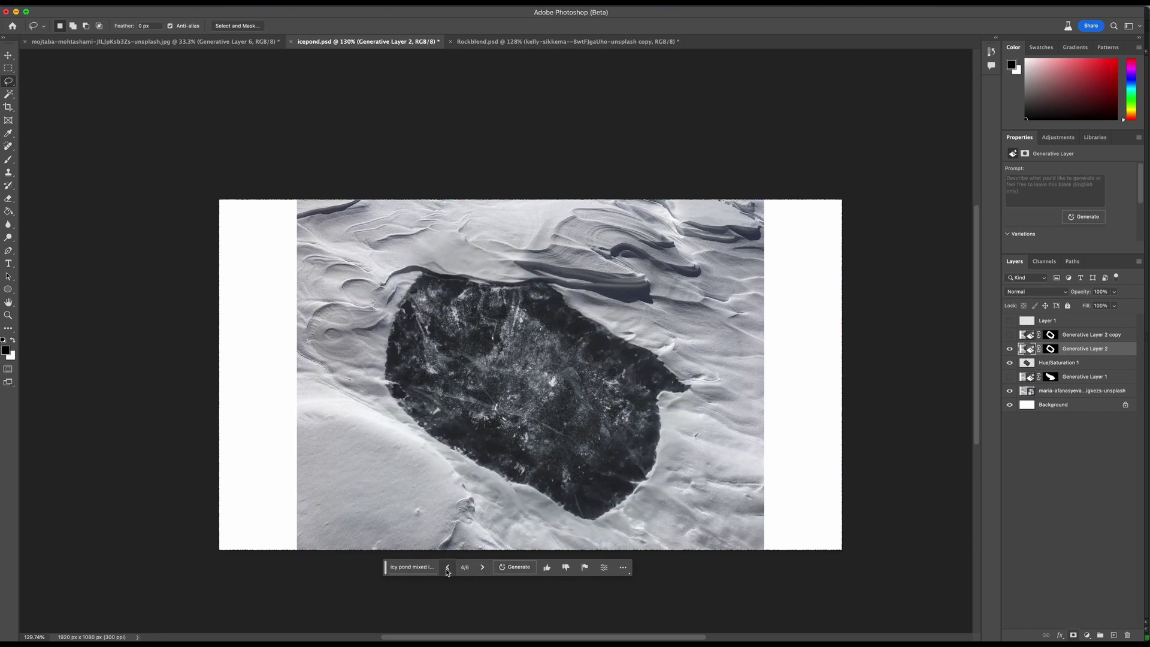
click(447, 567)
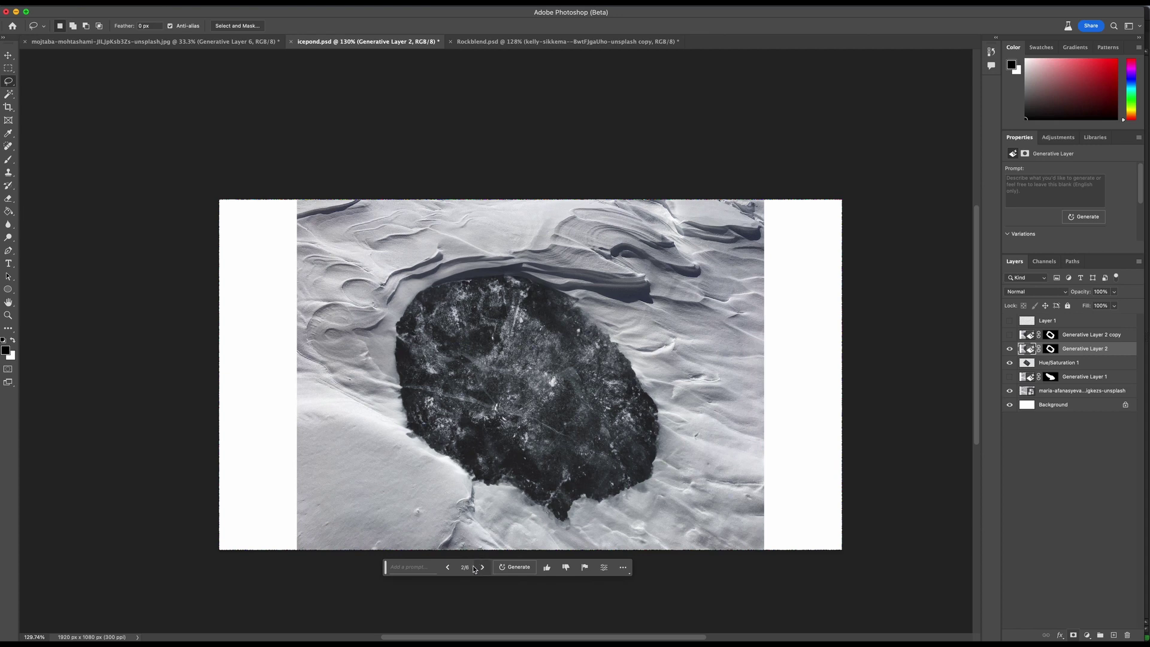
click(448, 568)
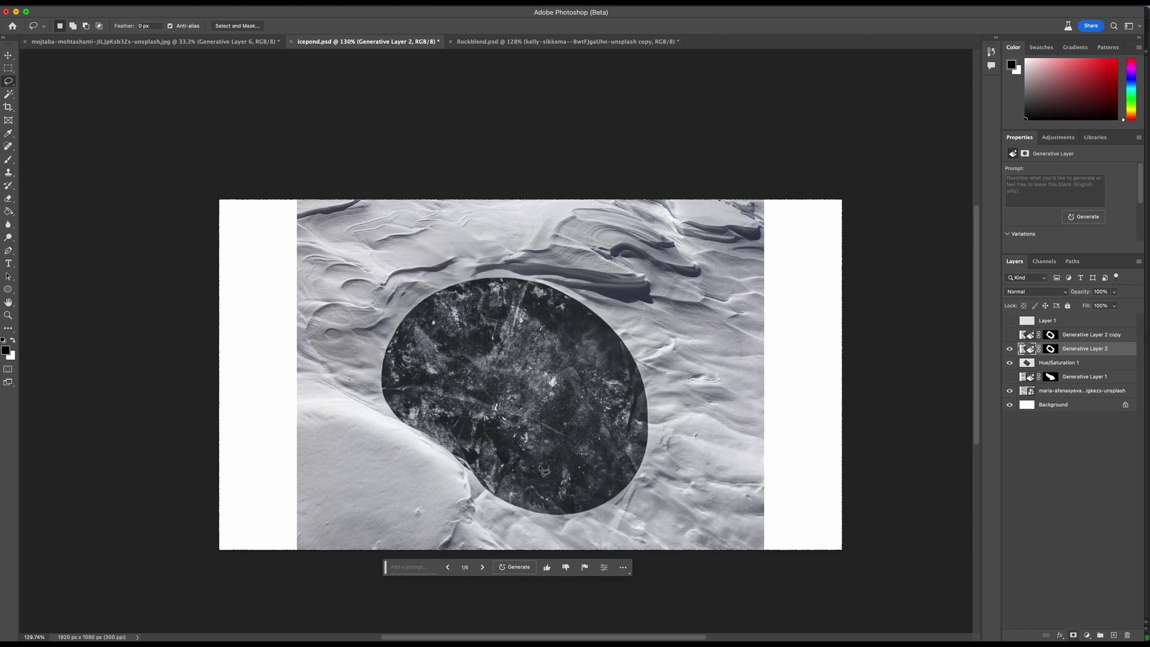
click(479, 567)
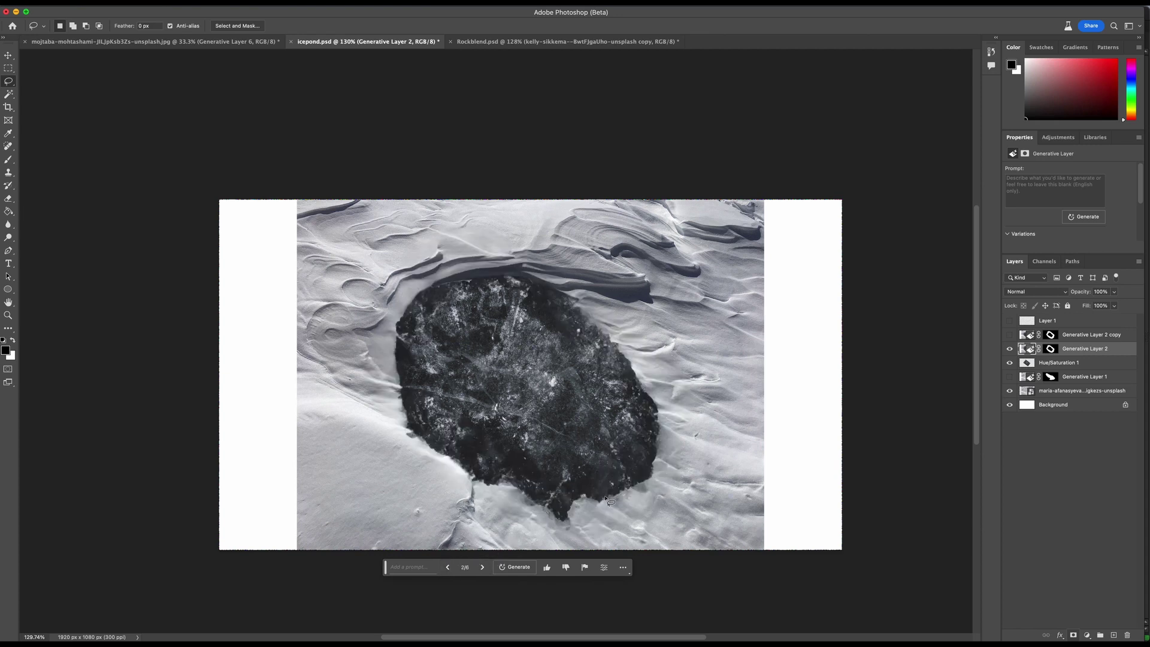
Step: Show and select Generative Layer 2 copy, settling on variation 1, the dark oval pond
click(1010, 335)
click(1030, 337)
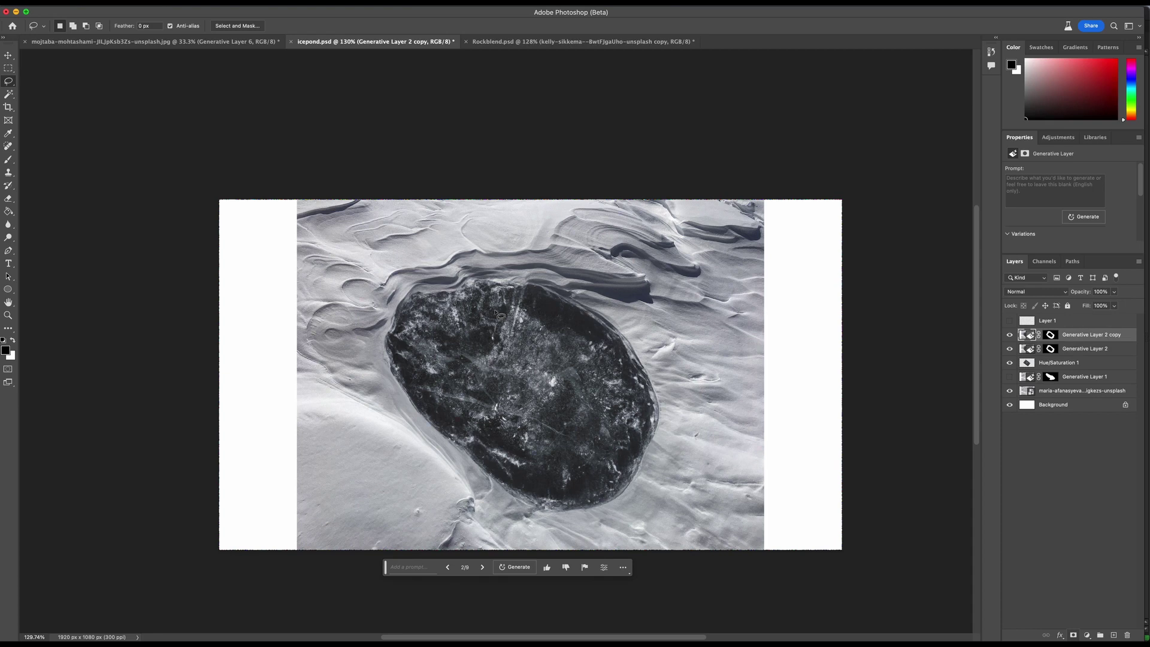
click(480, 568)
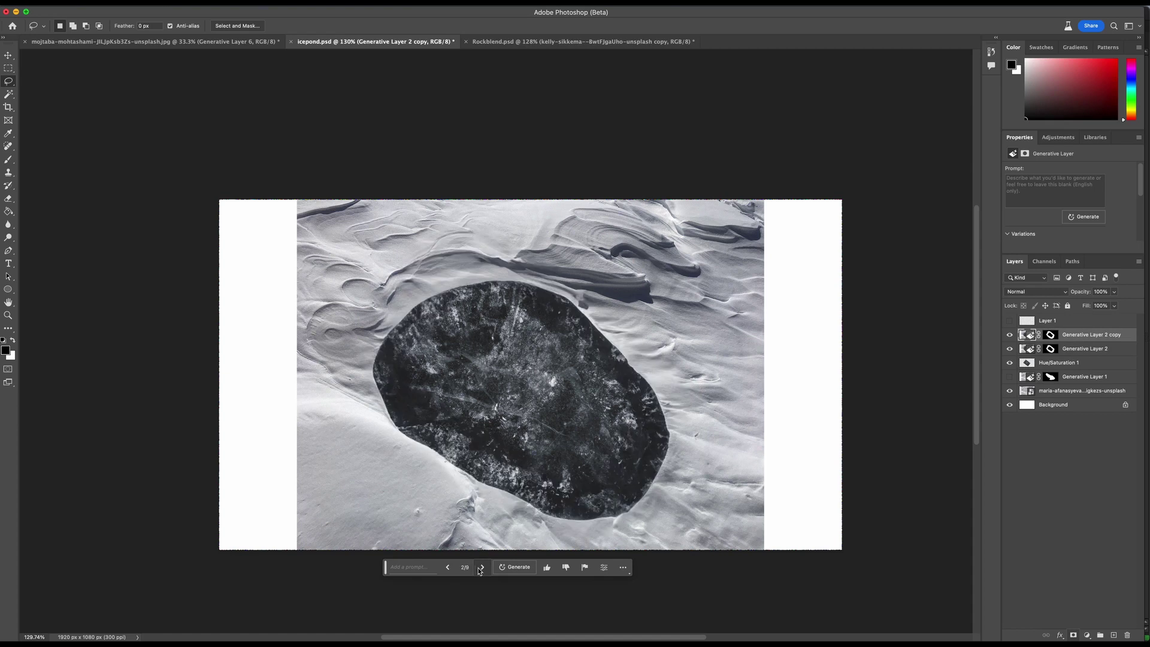
click(447, 567)
click(447, 567)
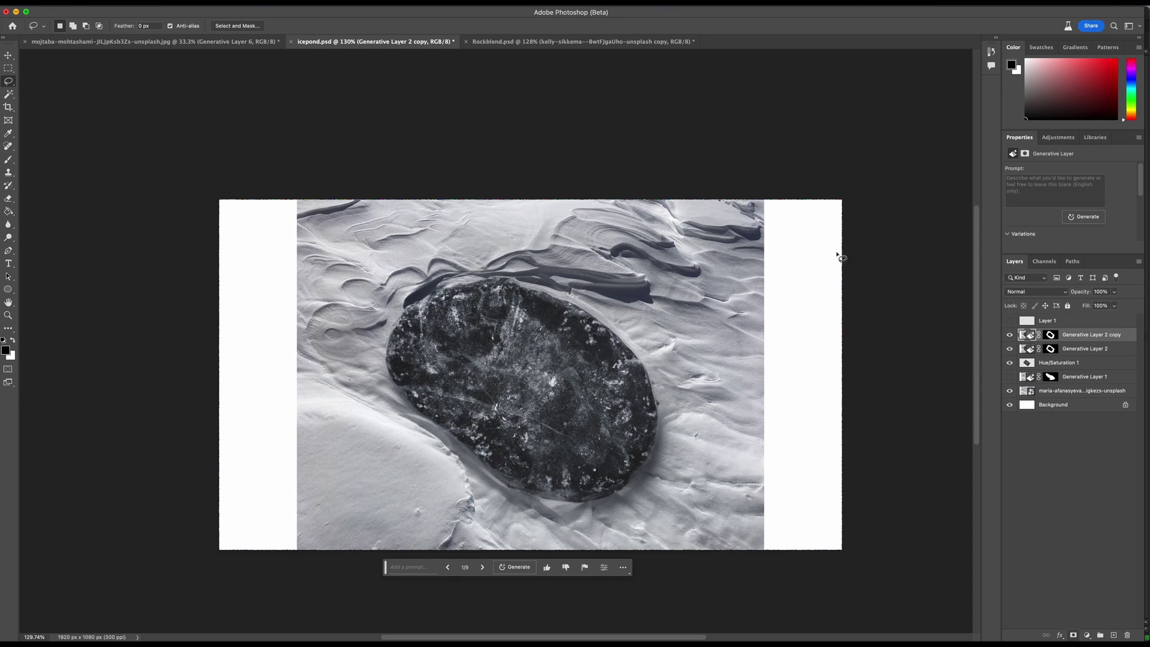
Step: Switch to Rockblend.psd, trial-lasso the seam beside the leaf photo, and show Generative Layer 1
key(ctrl+Tab)
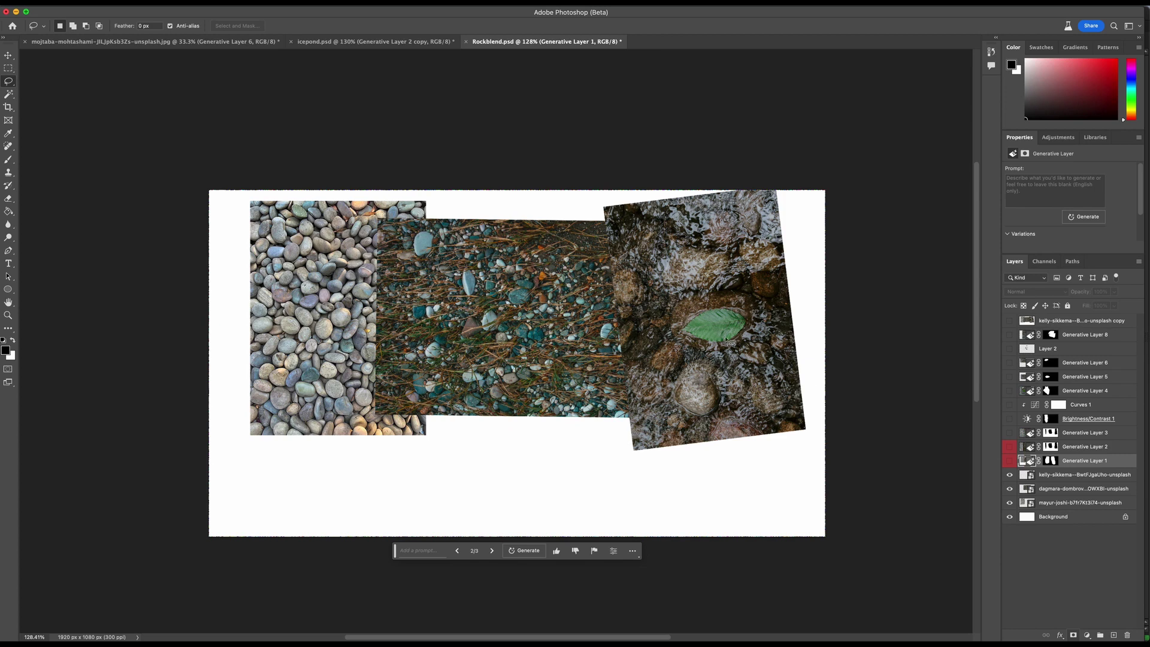
mouse_move(605, 207)
mouse_down()
mouse_move(641, 453)
mouse_move(667, 265)
mouse_move(612, 193)
mouse_up()
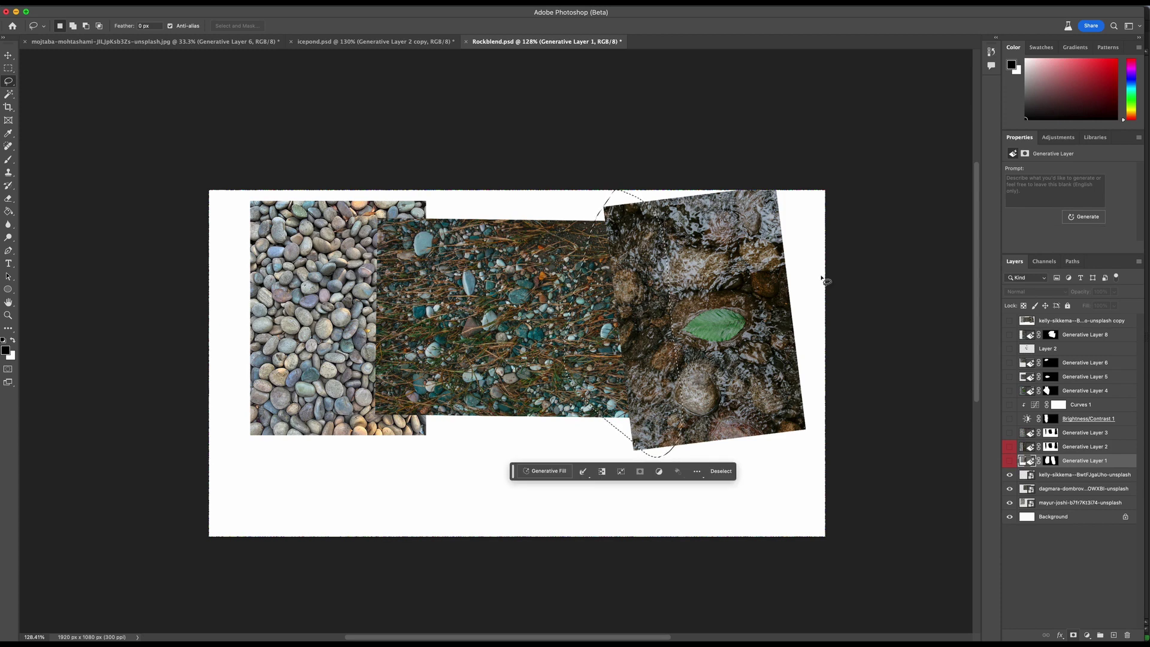
click(827, 281)
click(1010, 461)
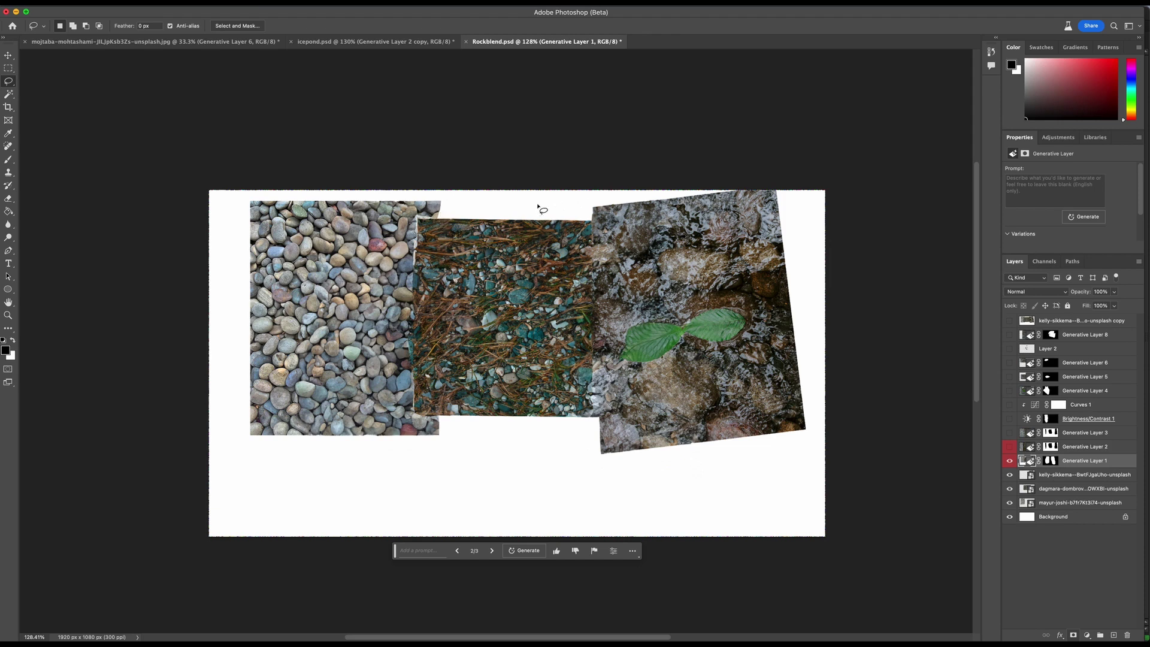
Step: Hide Generative Layer 1 and toggle Generative Layer 2 to compare the full-canvas riverbed blend
mouse_move(602, 183)
mouse_down()
mouse_move(543, 349)
mouse_move(533, 450)
mouse_move(650, 433)
mouse_move(607, 196)
mouse_up()
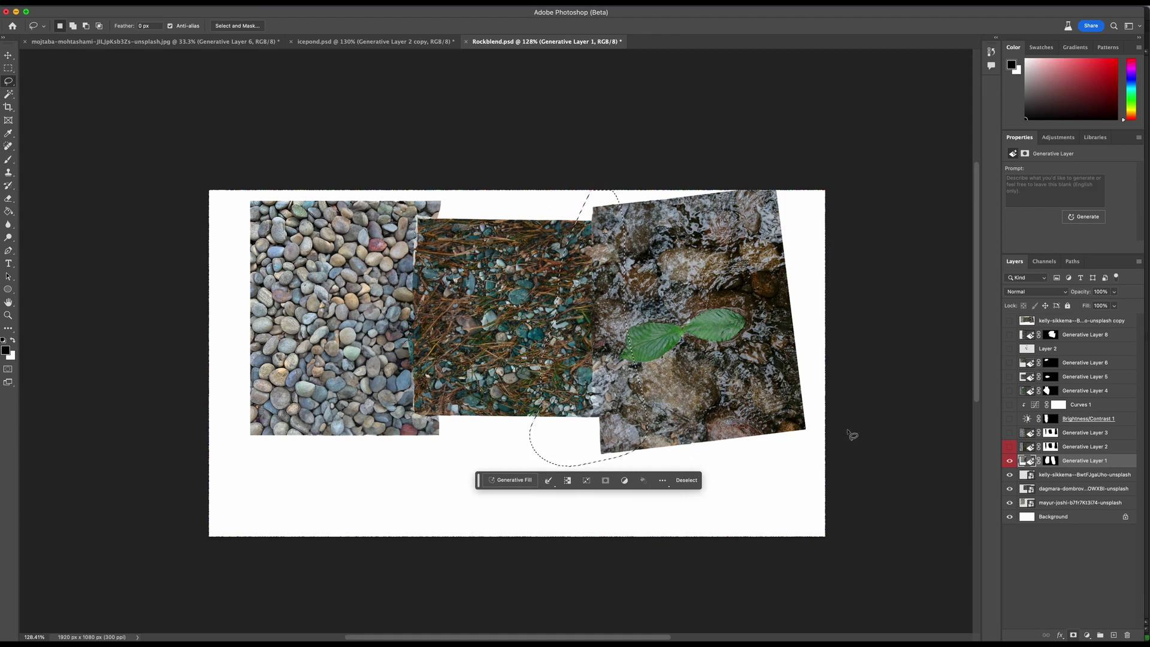
click(1010, 461)
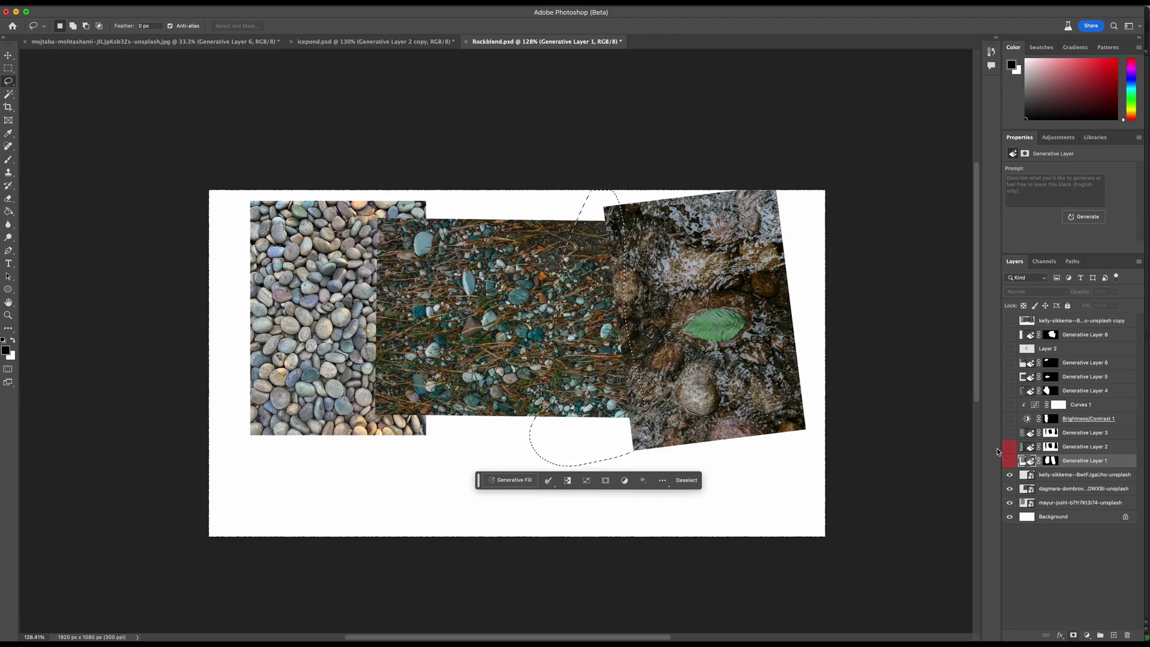
click(1010, 447)
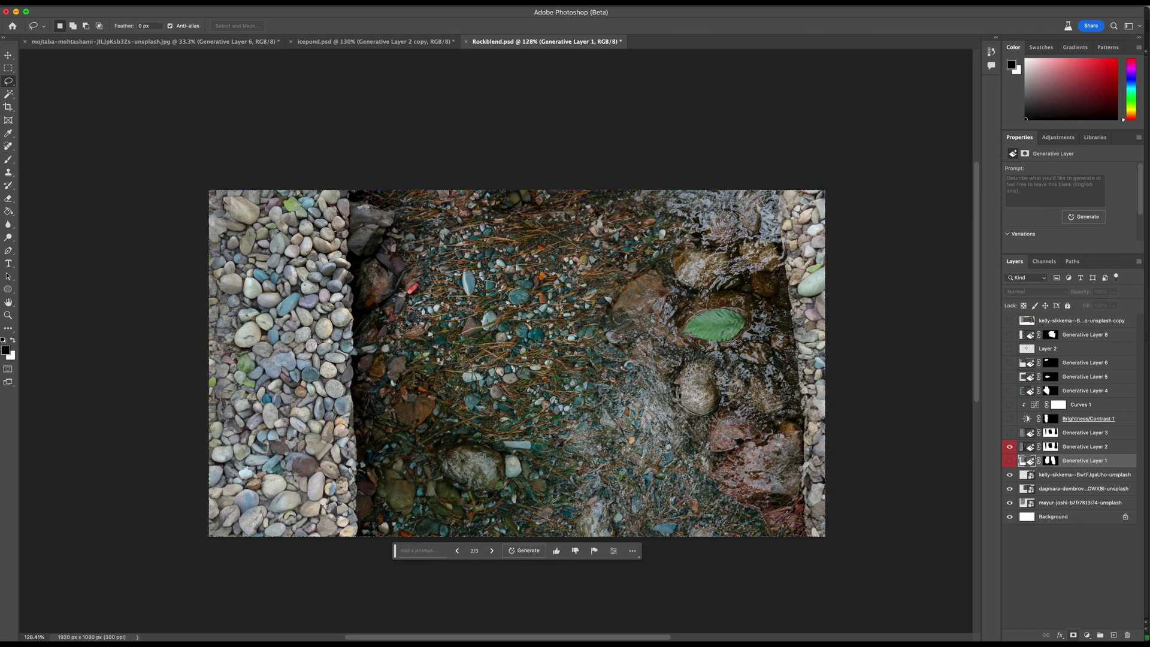
click(1011, 447)
click(1010, 447)
click(1010, 447)
click(1010, 447)
Step: Select Generative Layer 2 and cycle its riverbed variations back to the third
click(1030, 449)
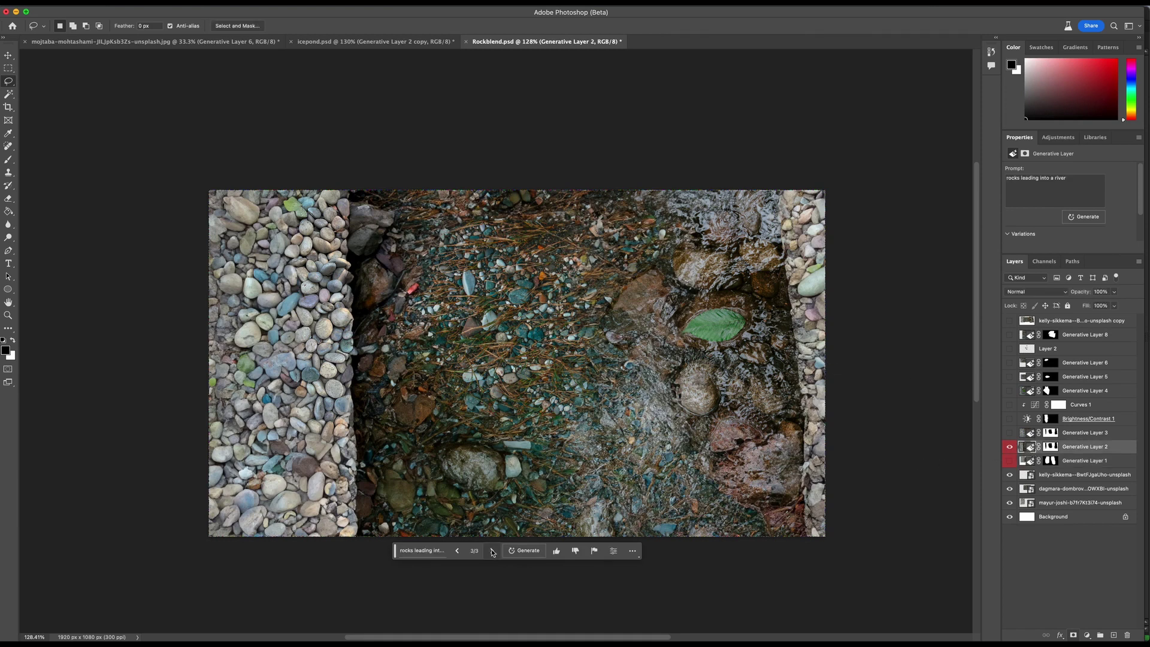
click(458, 550)
click(458, 550)
click(458, 550)
Step: Hide Generative Layer 2, select Generative Layer 3, outline the white gaps, then show its fill
click(1010, 447)
click(1011, 433)
click(1010, 434)
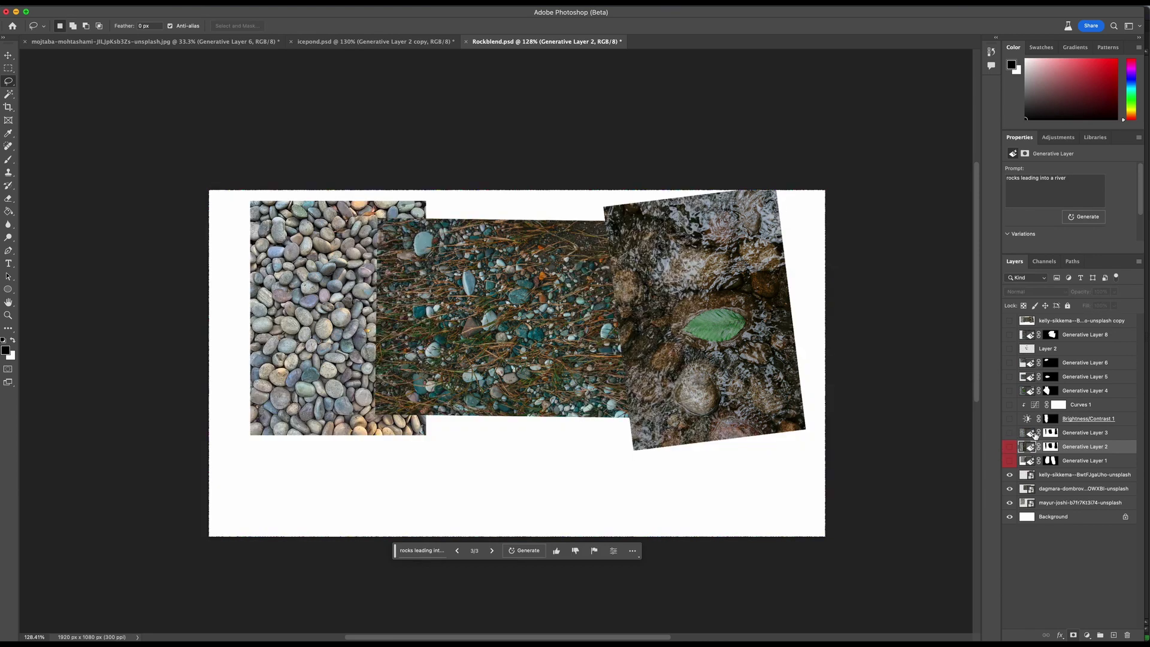
click(1055, 436)
mouse_move(562, 240)
mouse_down()
mouse_move(602, 192)
mouse_move(682, 232)
mouse_move(630, 261)
mouse_up()
click(585, 331)
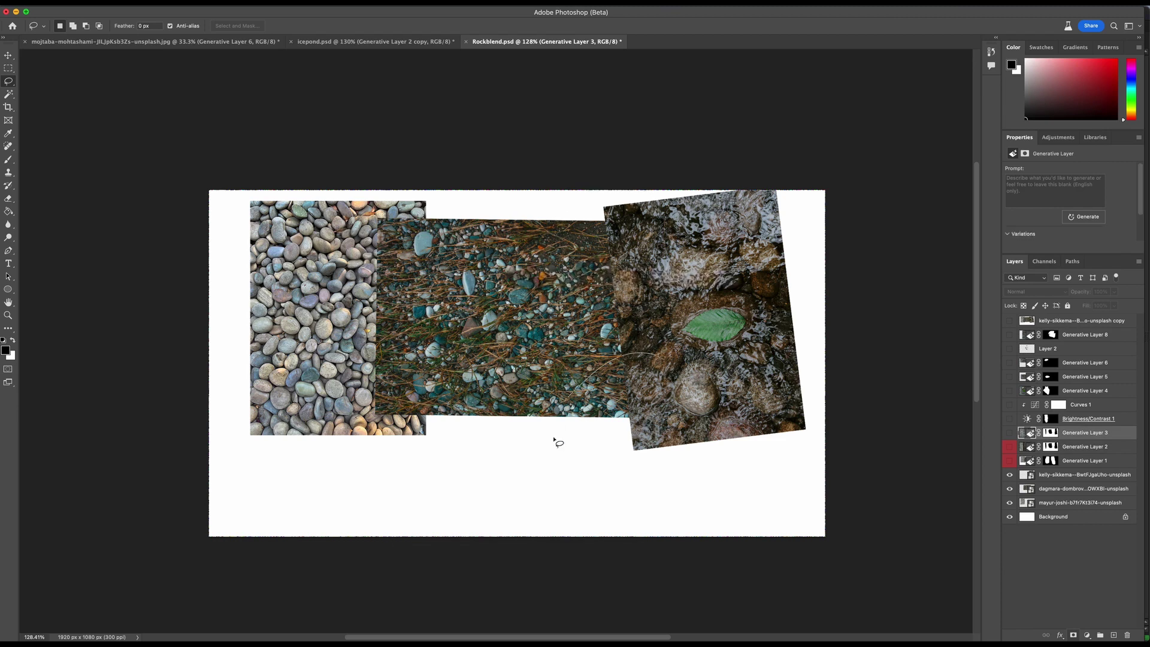
mouse_move(557, 420)
mouse_down()
mouse_move(755, 420)
mouse_move(650, 372)
mouse_up()
click(623, 388)
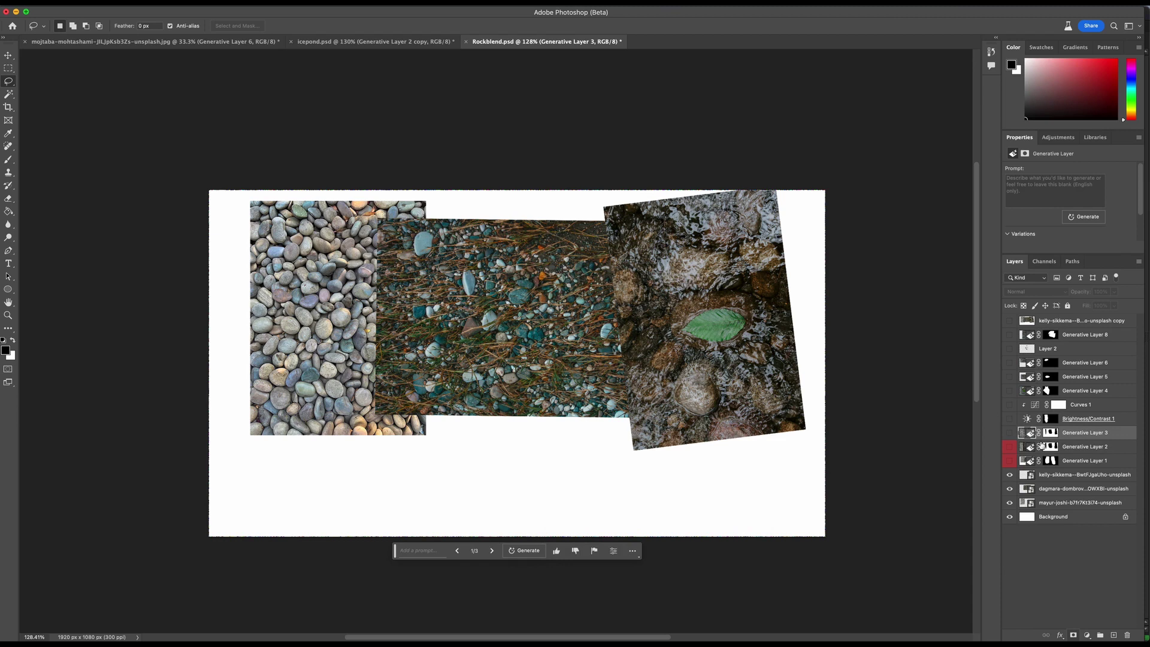
click(1010, 433)
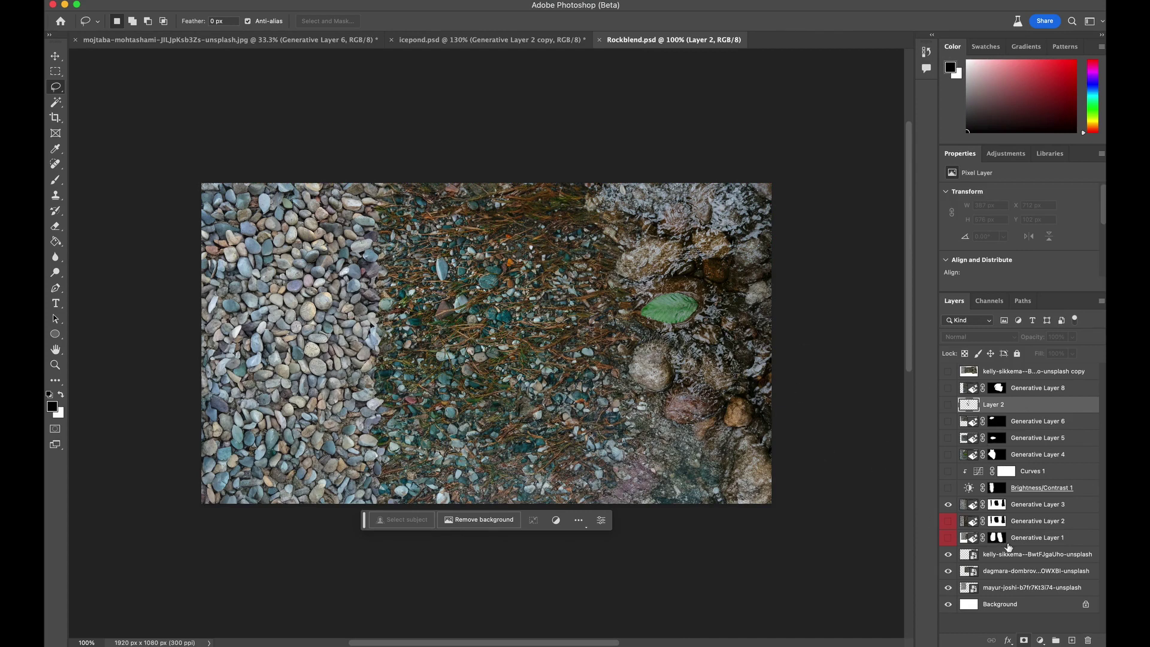
Step: Turn on Brightness/Contrast 1 and Curves 1 to darken the pebbles, then select Generative Layer 4
click(1024, 543)
click(1007, 489)
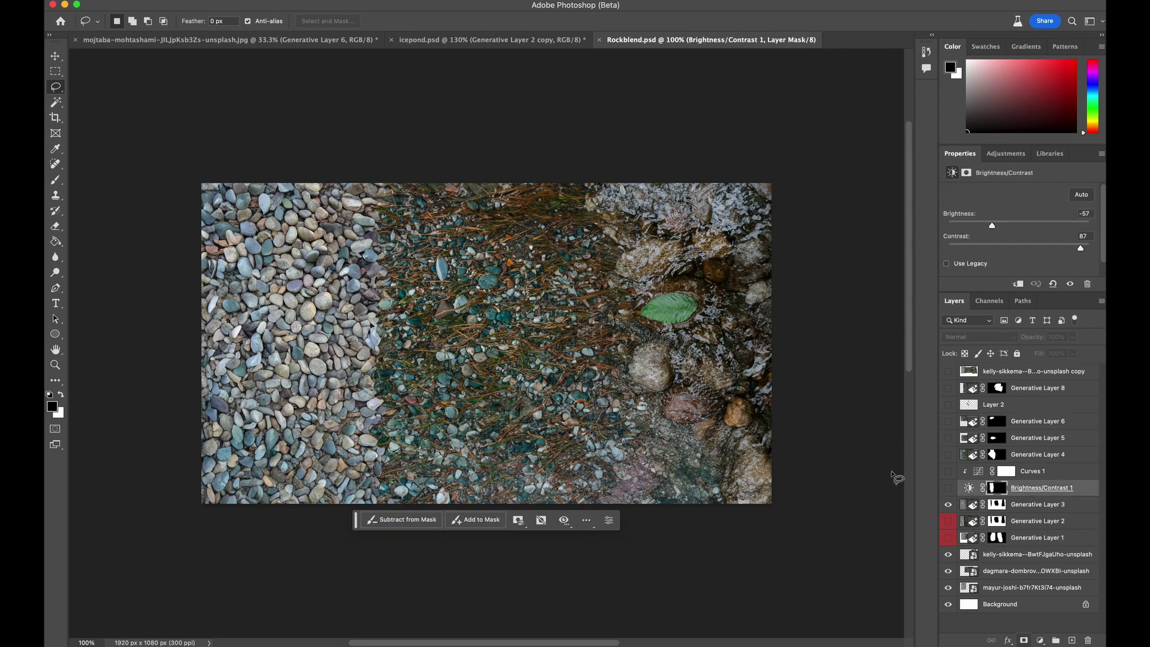
click(948, 488)
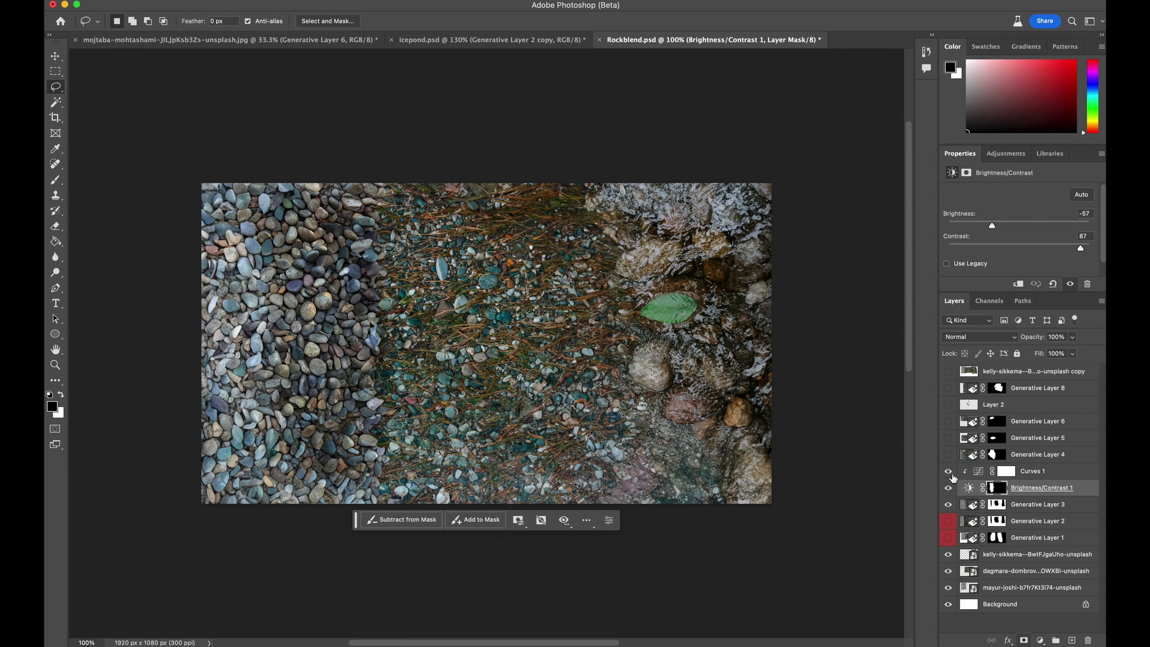
click(950, 472)
click(1020, 461)
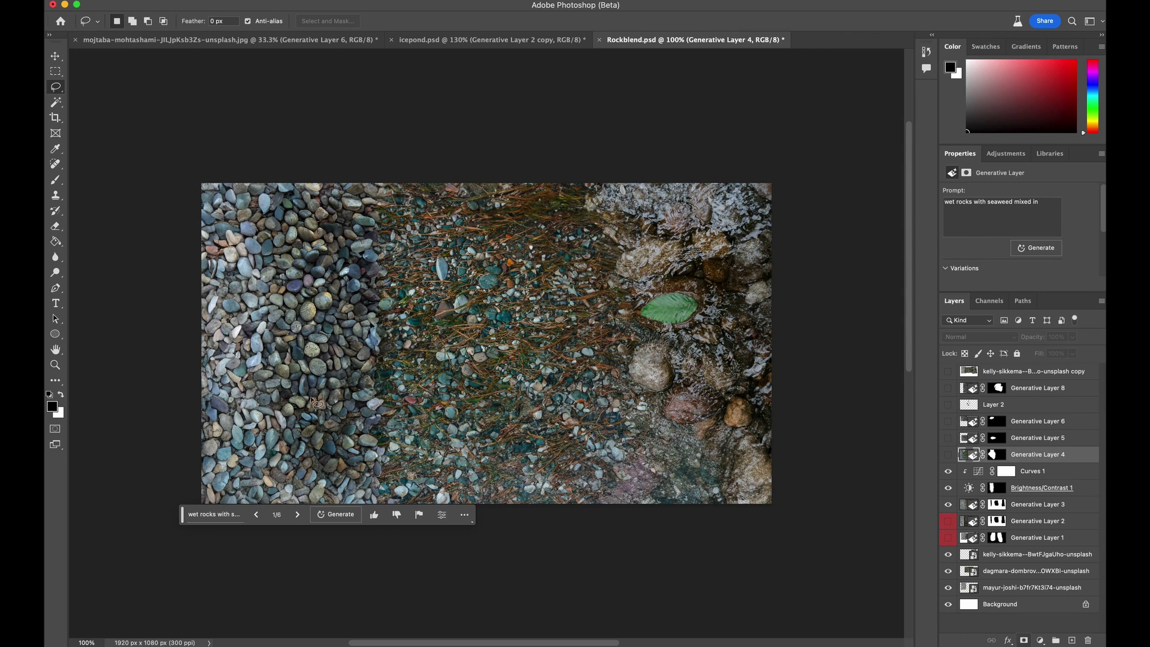
Step: Lasso a spot in the left pebble area and toggle Generative Layer 4 to compare its rock and moss
mouse_move(399, 449)
mouse_down()
mouse_move(309, 406)
mouse_move(293, 340)
mouse_move(289, 255)
mouse_move(354, 228)
mouse_move(414, 278)
mouse_move(433, 352)
mouse_move(427, 413)
mouse_move(400, 449)
mouse_up()
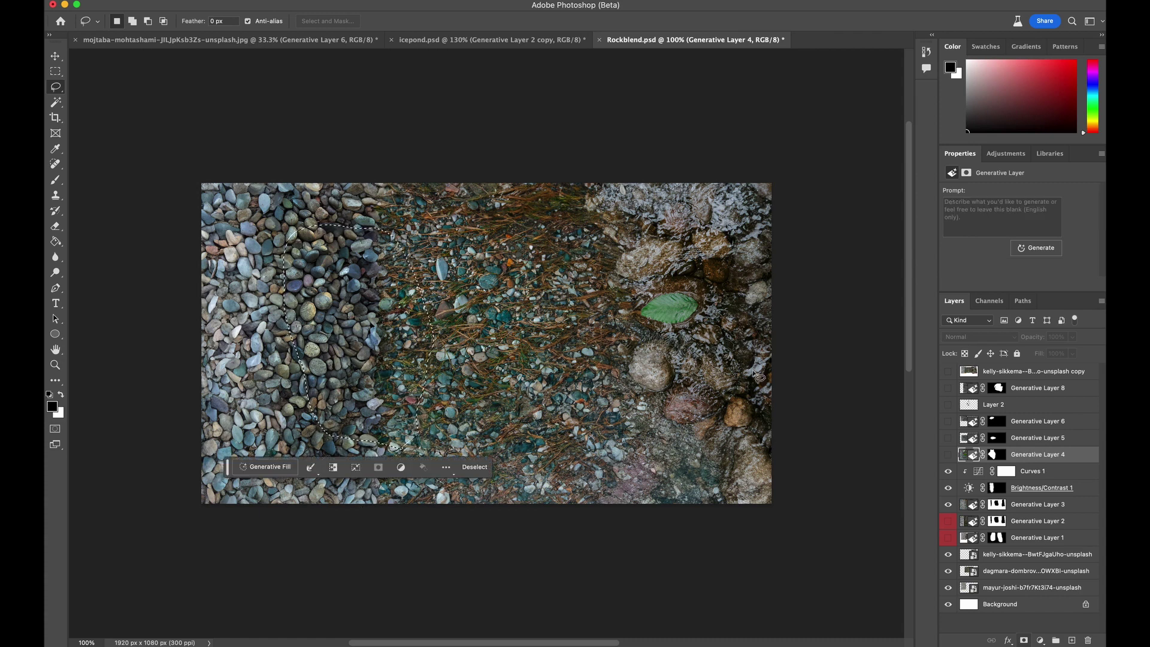
click(949, 458)
click(838, 387)
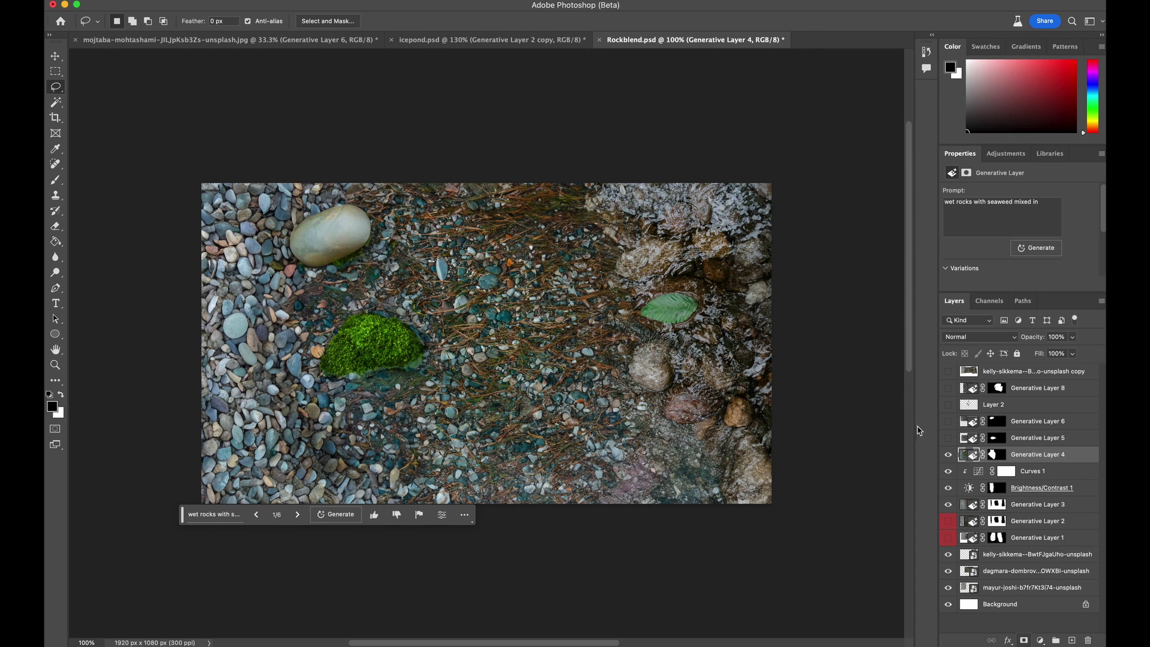
click(949, 456)
click(949, 457)
click(949, 457)
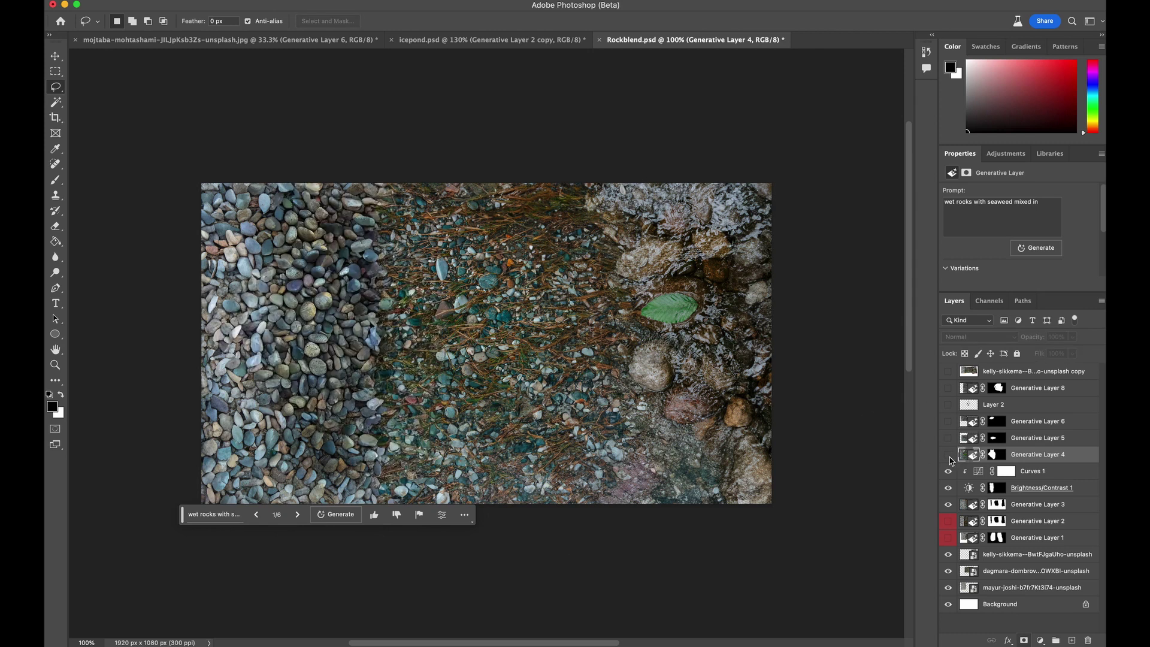
Step: Compare with Curves 1 and Brightness/Contrast 1 off, then show Generative Layers 5 and 6 over the moss and pale rock
click(950, 472)
click(949, 489)
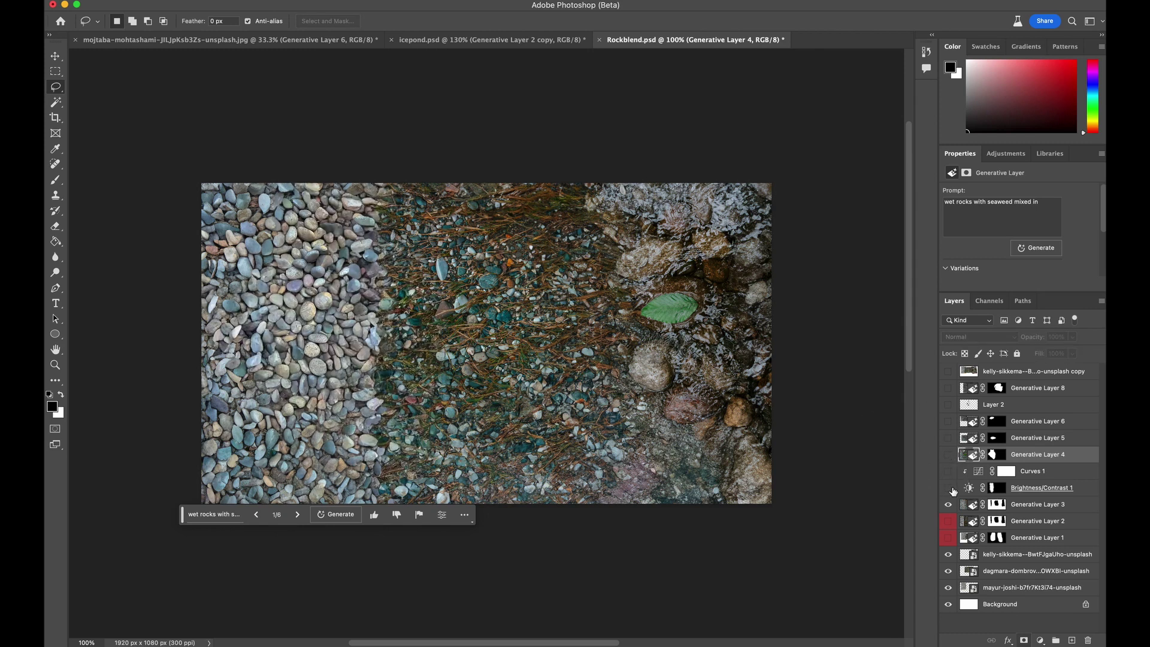
drag(954, 488, 954, 455)
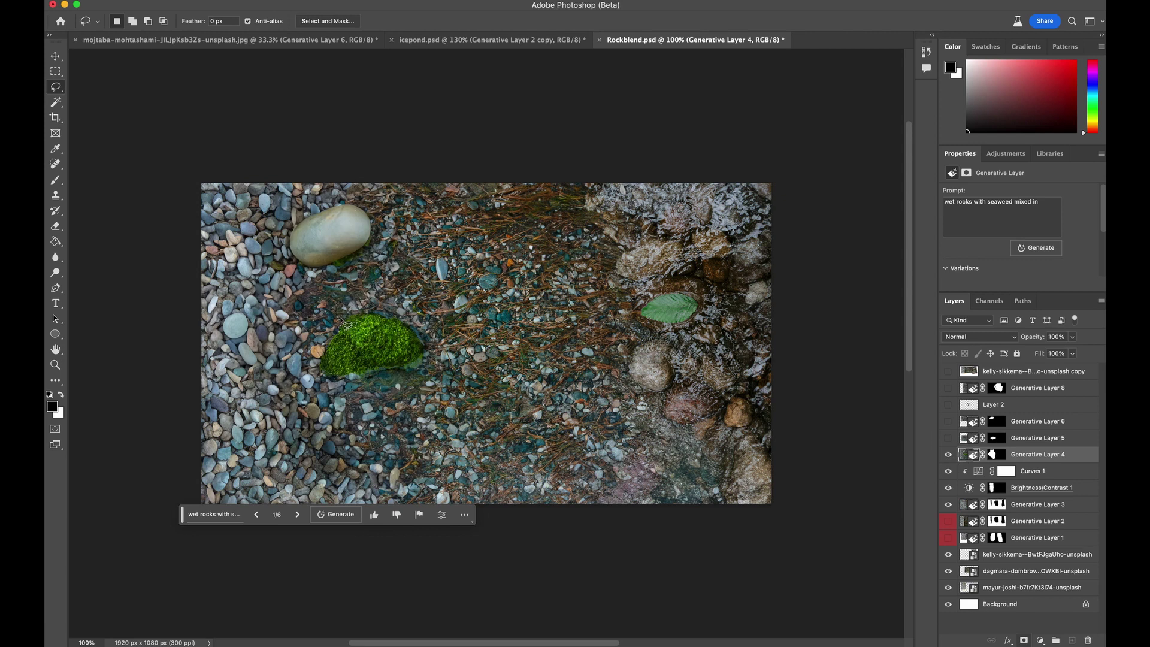
click(949, 438)
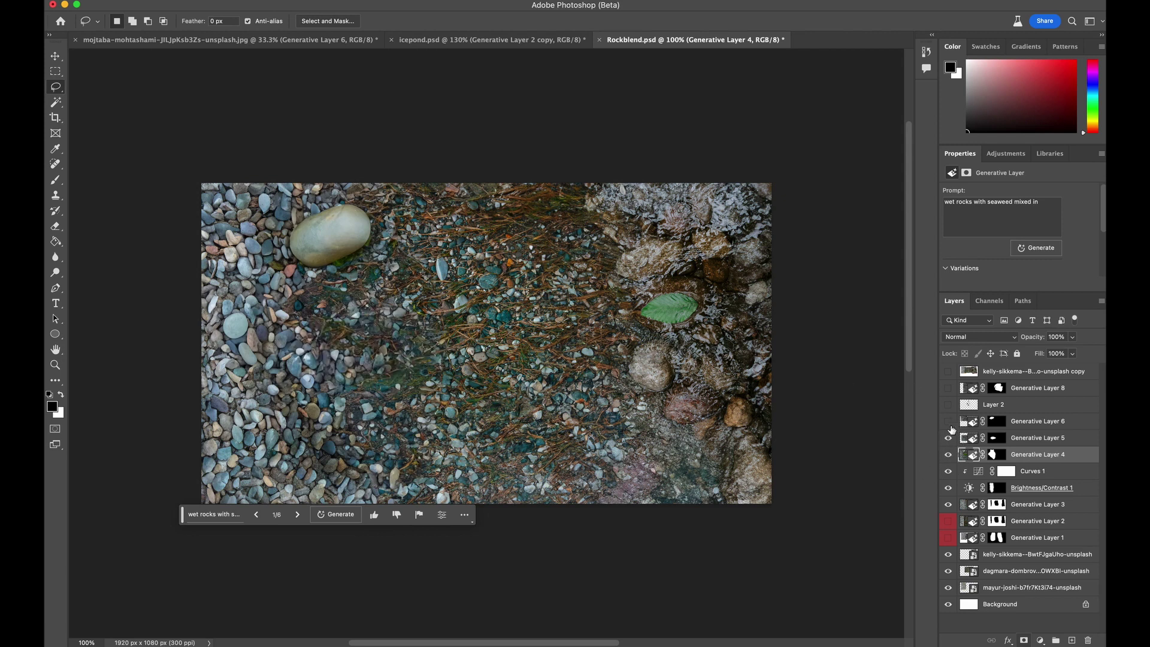
click(948, 421)
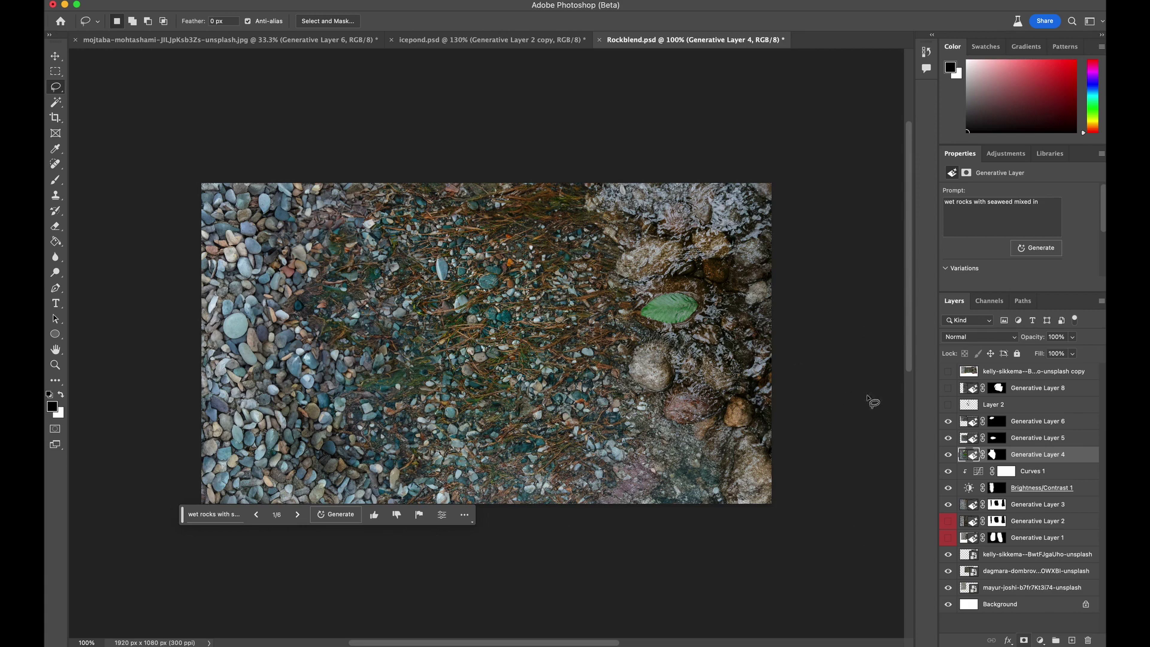
Step: Select Layer 2, zoom into the blended centre, and compare with and without its grey patches
click(969, 405)
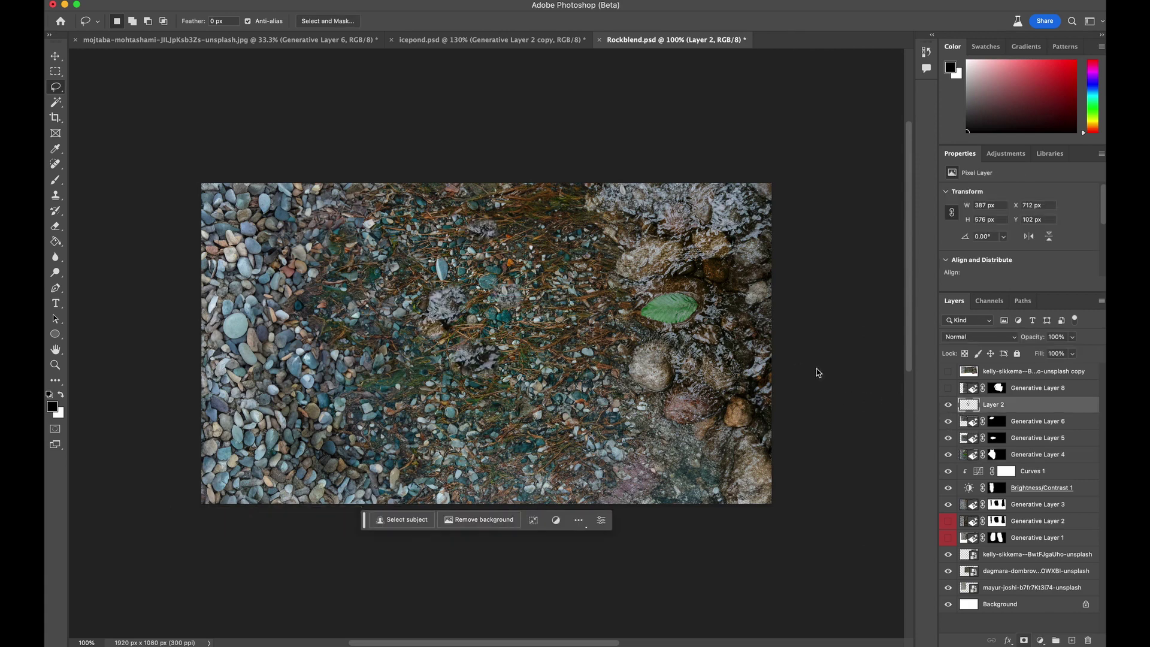
key(z)
drag(536, 311, 541, 311)
click(948, 405)
click(948, 405)
Step: Recheck Layer 2 at a wider zoom, then select Generative Layer 8 with the Lasso tool ready
drag(839, 220, 800, 220)
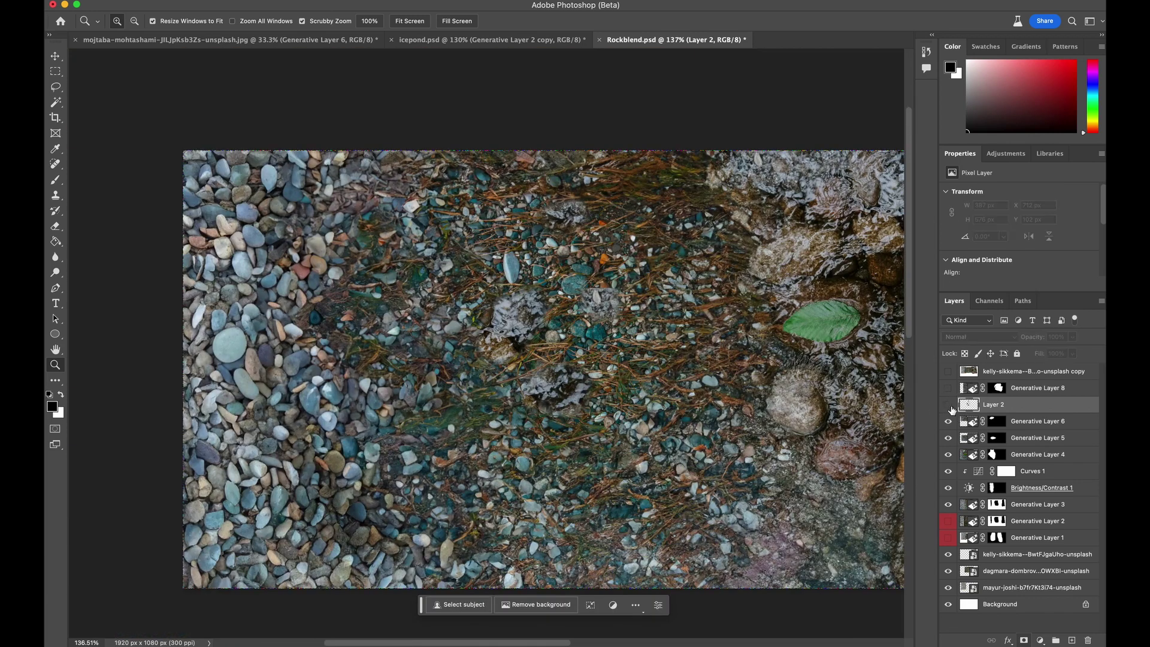
click(949, 405)
click(948, 405)
click(949, 405)
click(949, 405)
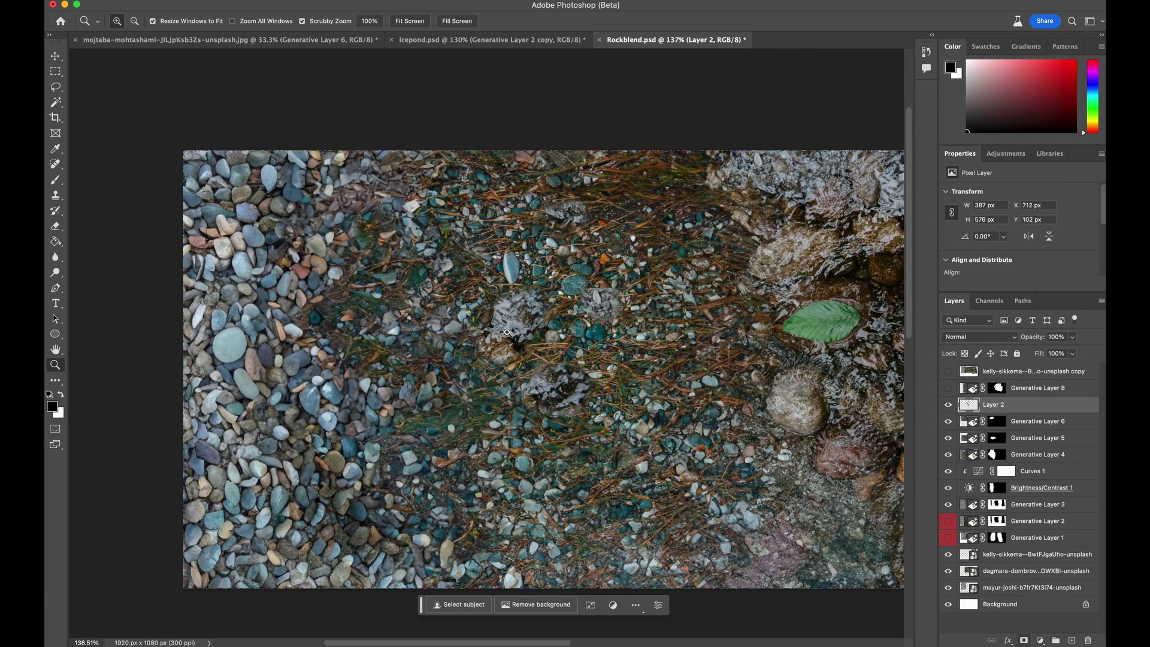
drag(662, 347, 755, 357)
click(1022, 389)
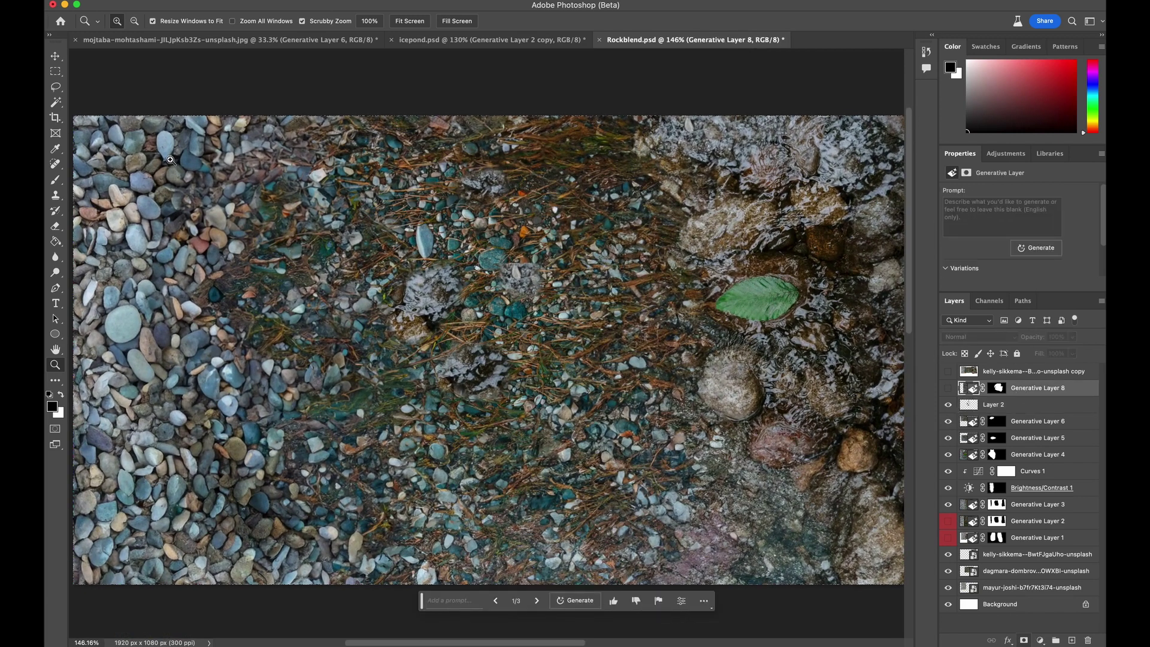
key(l)
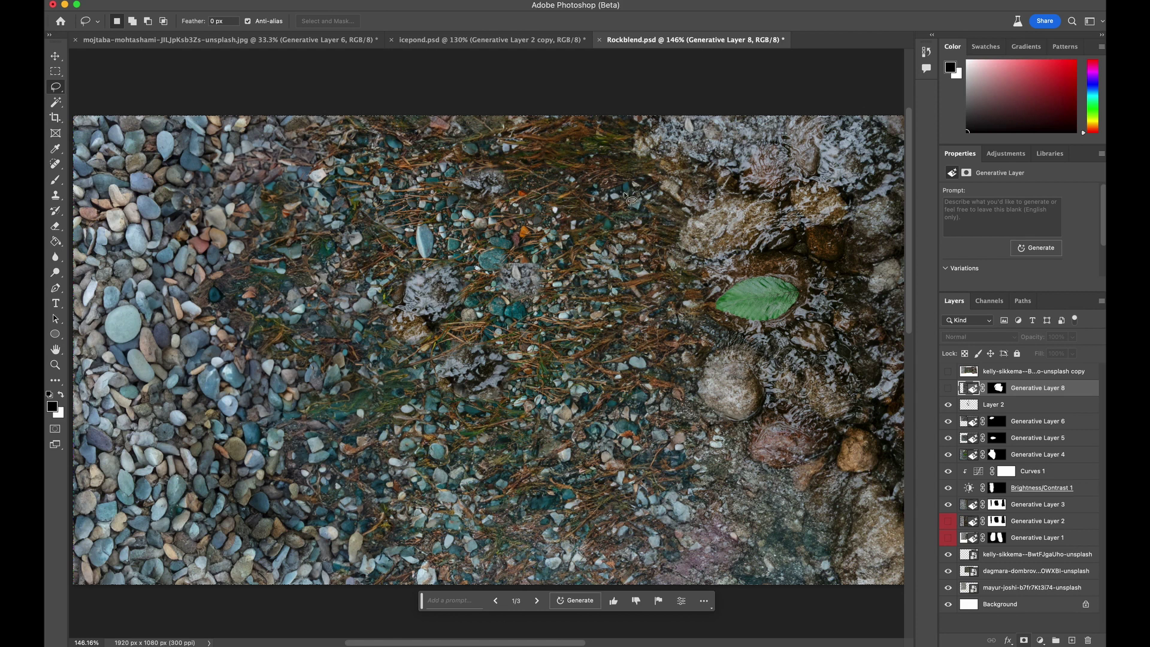
mouse_move(614, 126)
mouse_down()
mouse_move(699, 171)
mouse_move(767, 306)
mouse_move(748, 368)
mouse_move(668, 444)
mouse_move(565, 459)
mouse_move(464, 450)
mouse_move(384, 382)
mouse_move(340, 286)
mouse_move(354, 188)
mouse_move(422, 140)
mouse_move(484, 145)
mouse_move(492, 180)
mouse_up()
drag(432, 277, 424, 313)
drag(516, 276, 521, 279)
mouse_move(479, 356)
mouse_down()
mouse_move(467, 380)
mouse_move(493, 380)
mouse_move(481, 357)
mouse_up()
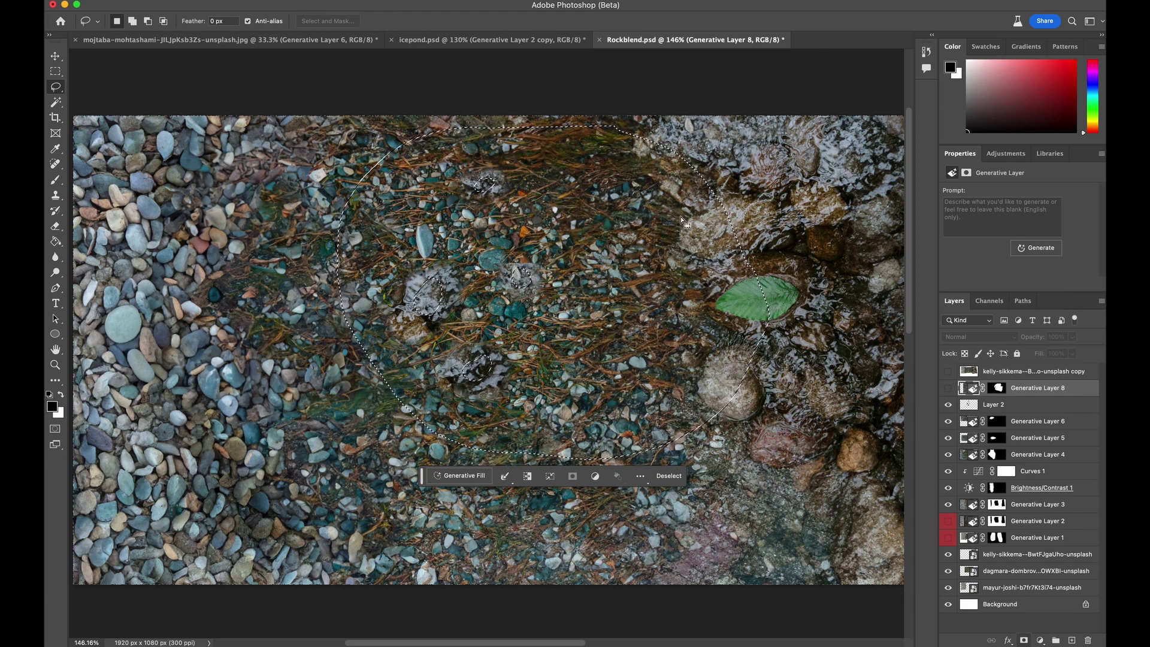
key(ctrl+d)
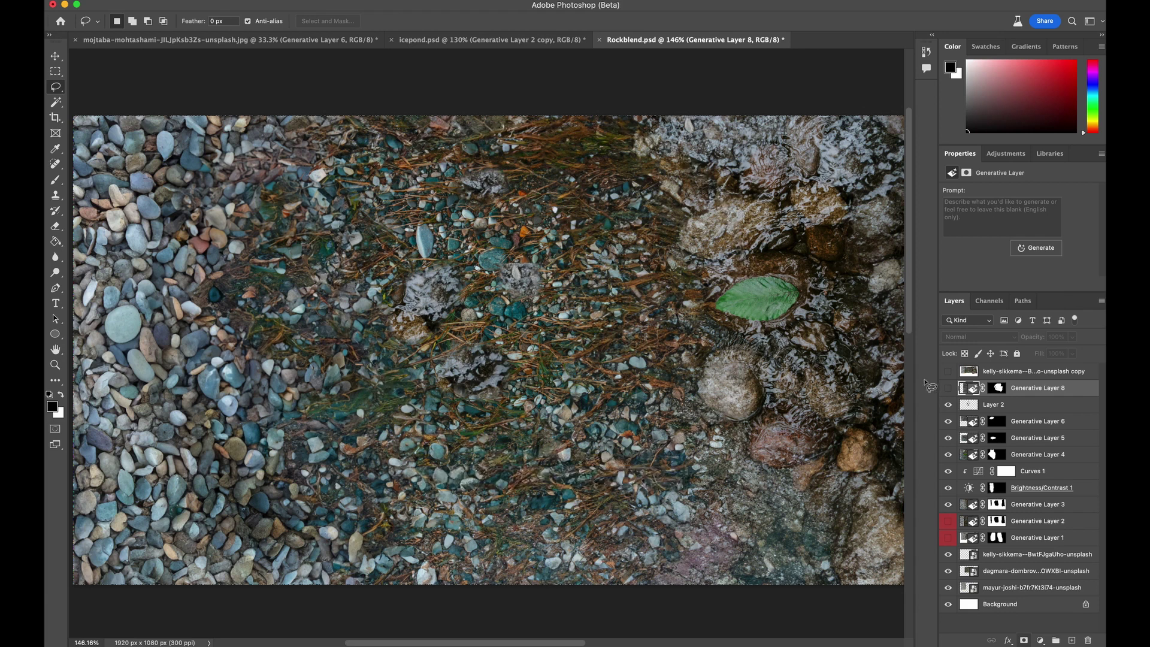
Step: Turn on Generative Layer 8 and toggle it repeatedly to compare the generated wet rocks
click(948, 389)
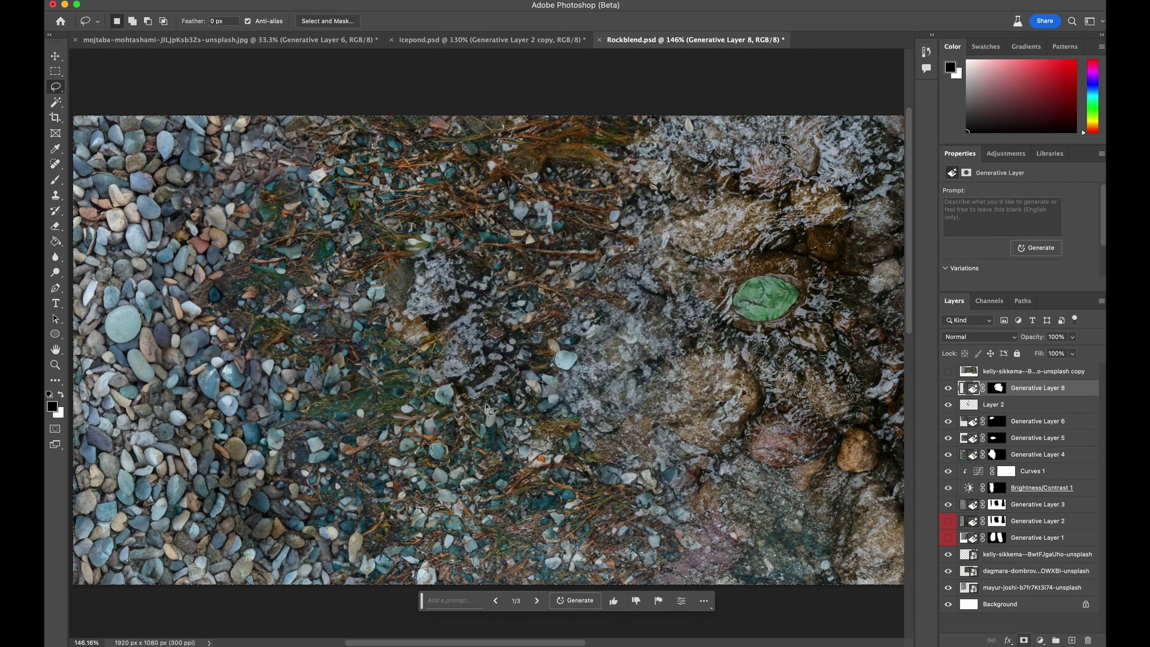
click(948, 389)
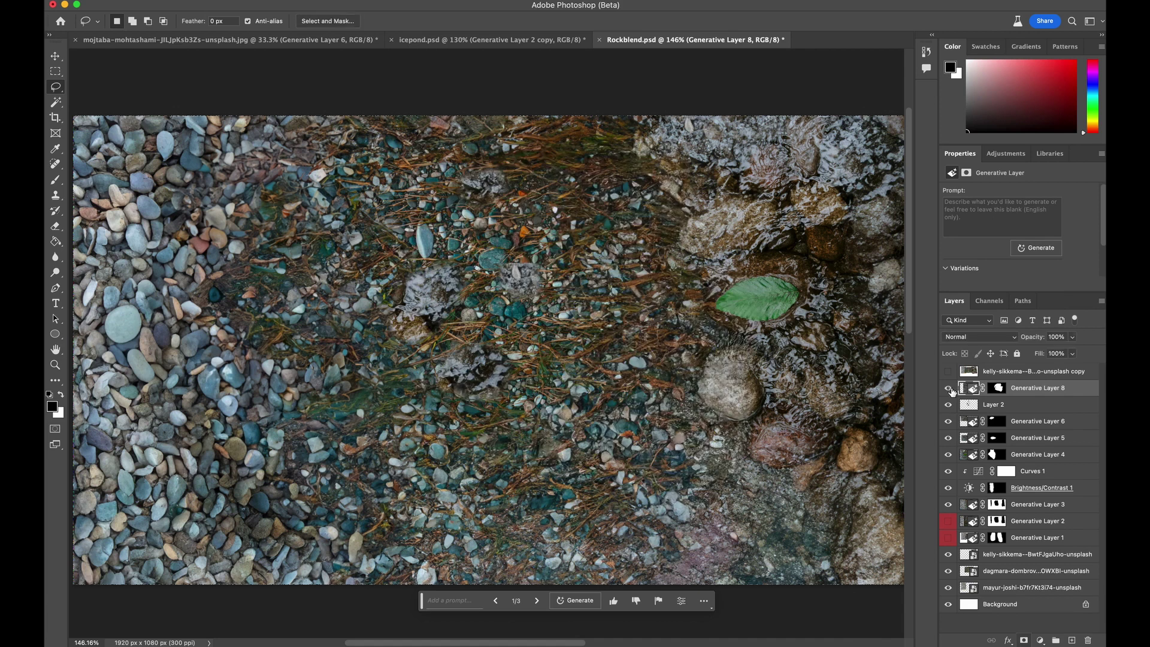
click(949, 390)
click(950, 389)
click(949, 389)
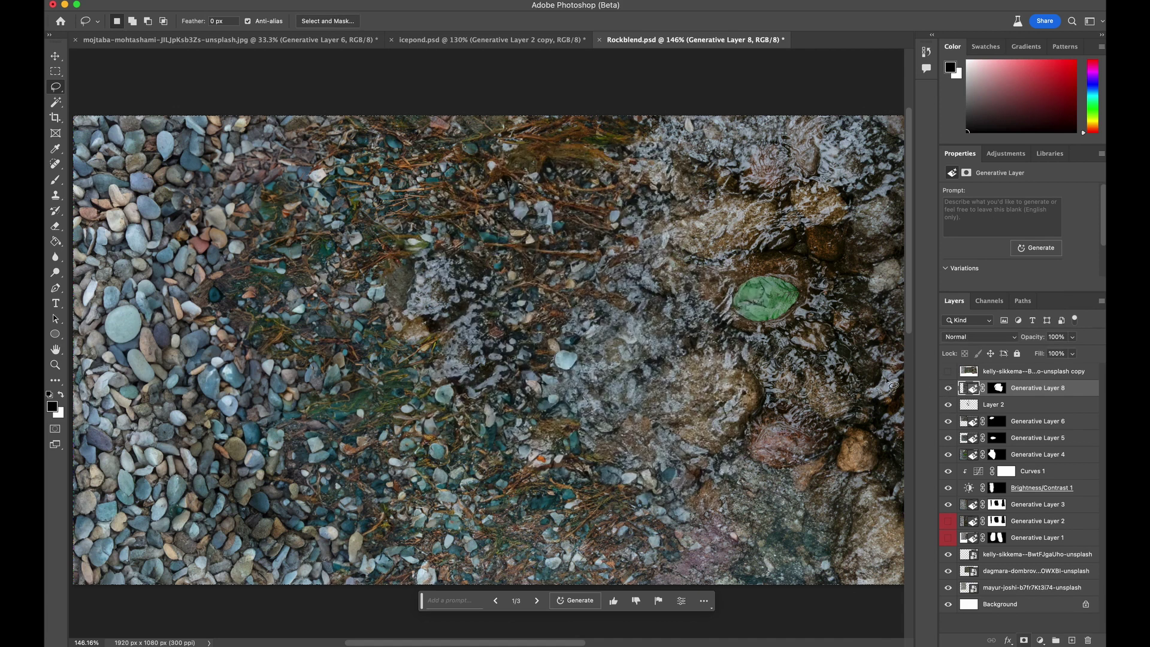
click(949, 389)
click(949, 390)
Step: Zoom out to the whole image and compare the blended riverbed against the original three-photo collage
key(z)
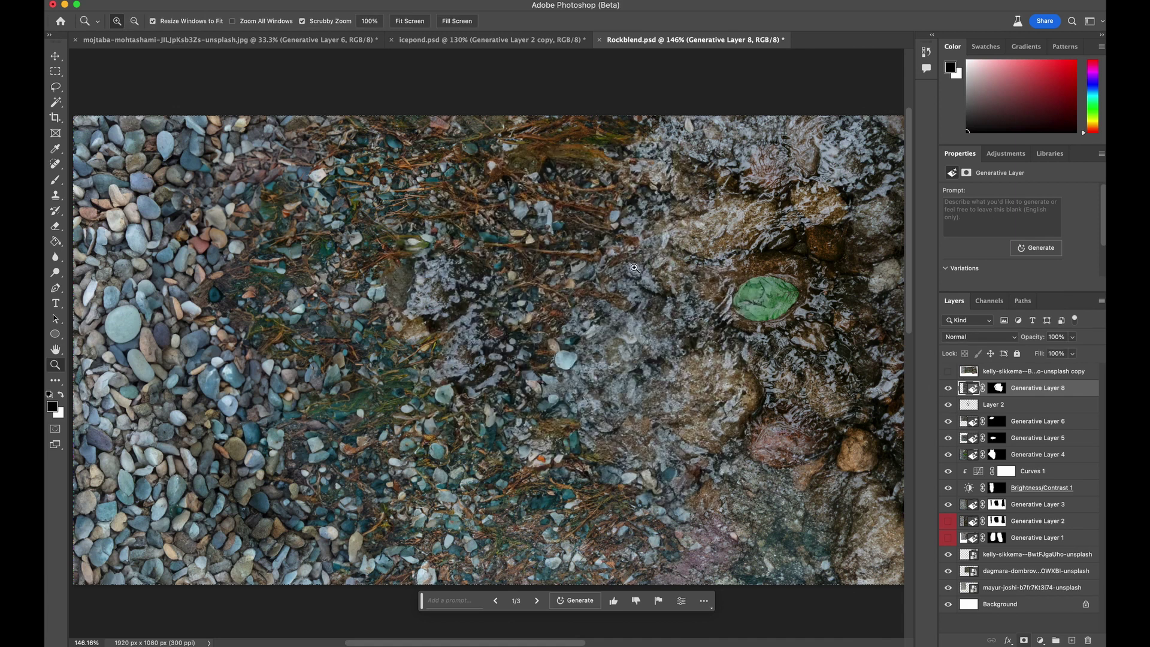
drag(582, 308, 609, 371)
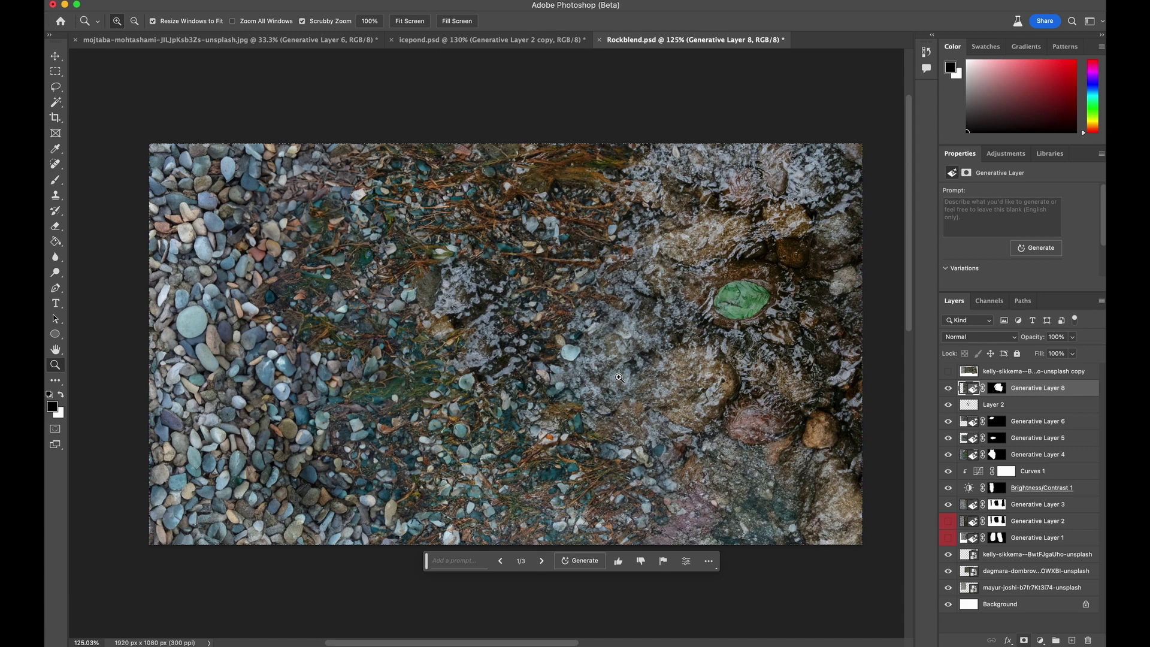
click(949, 373)
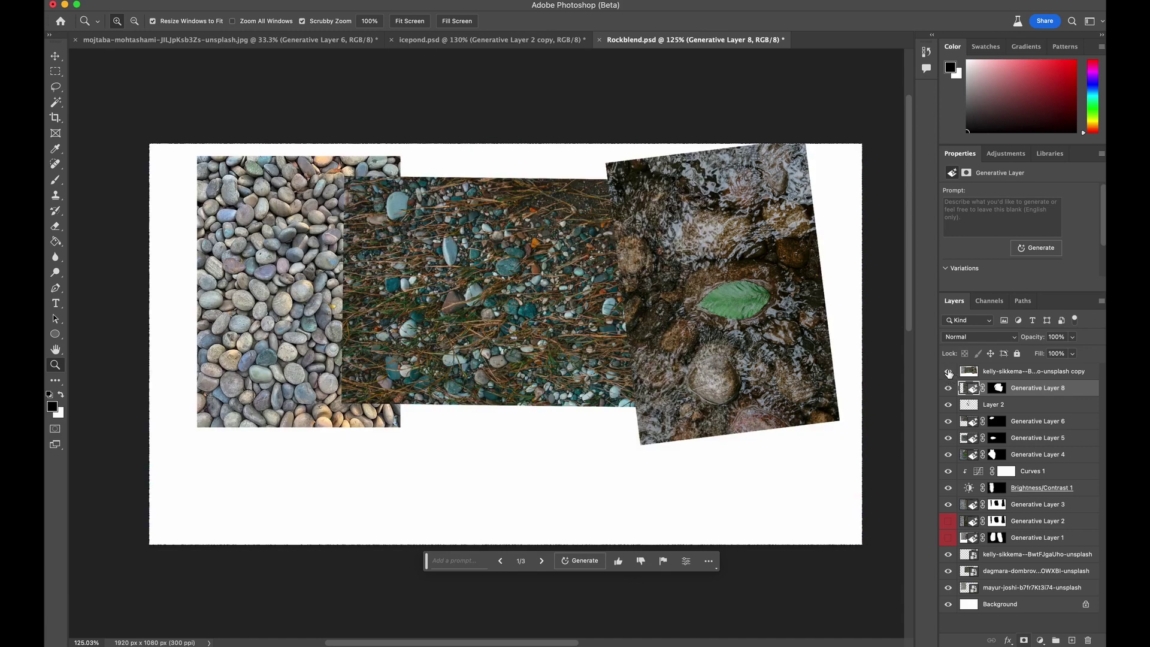
click(949, 373)
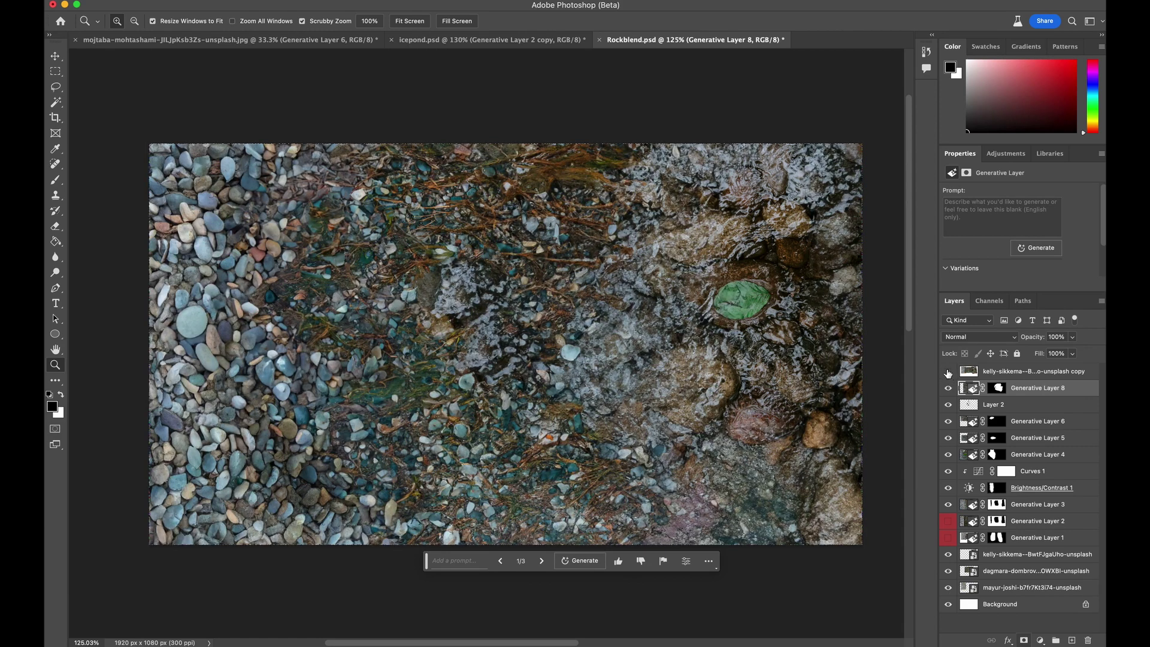